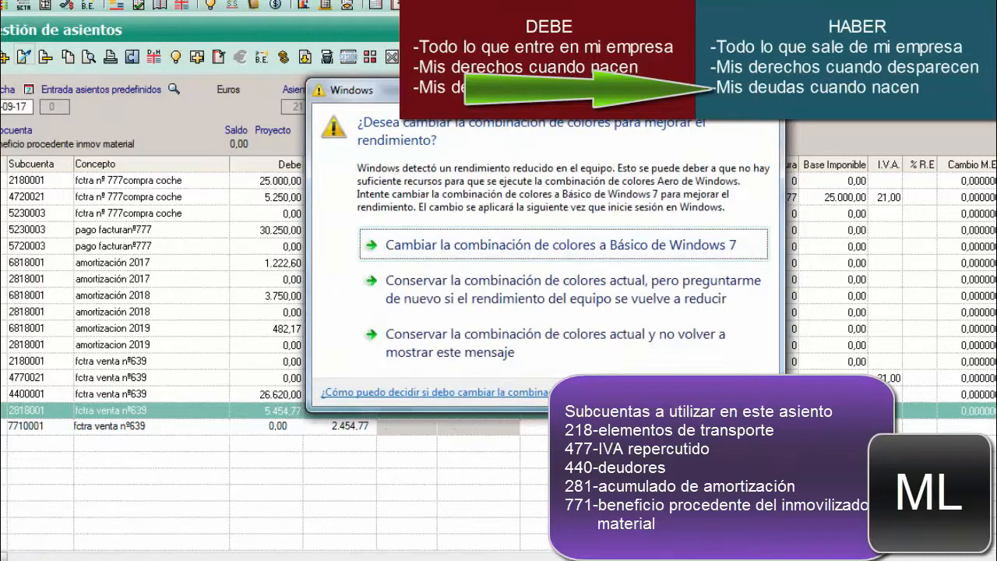
Dismiss the Windows colour scheme prompt and record the 7710001 profit line of the fctra venta nº639 entry.
{"action": "key", "text": "Escape"}
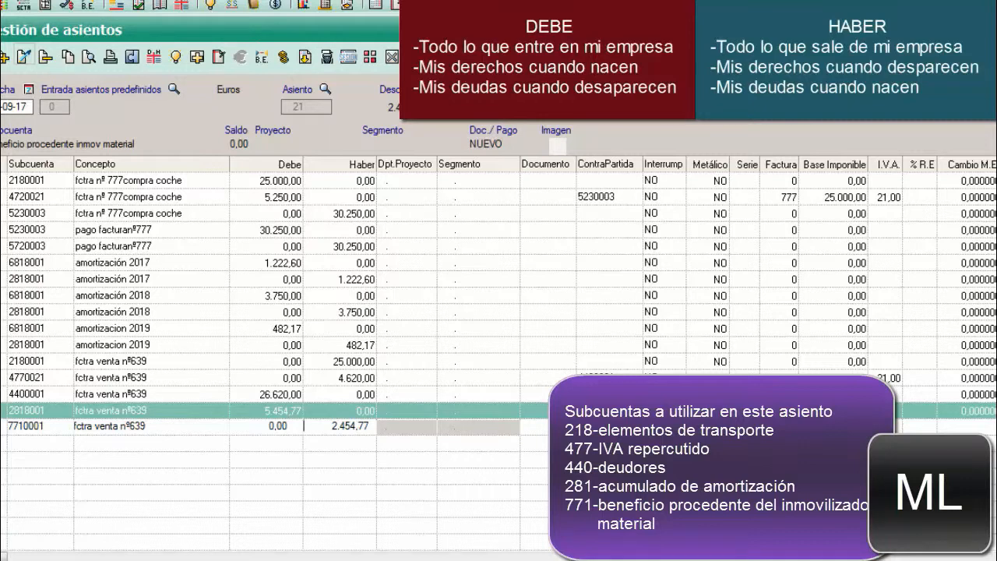
{"action": "key", "text": "Return"}
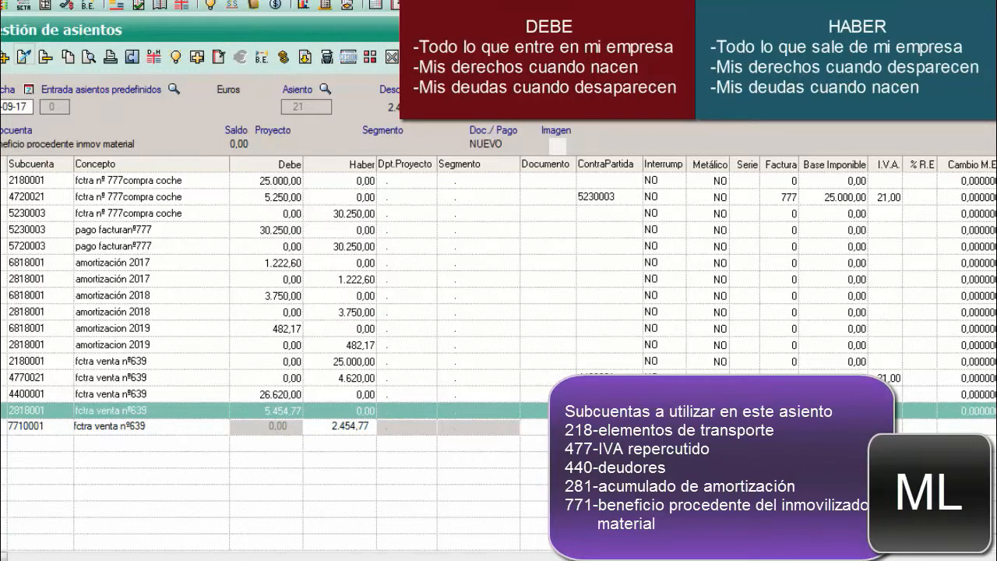
{"action": "key", "text": "Return"}
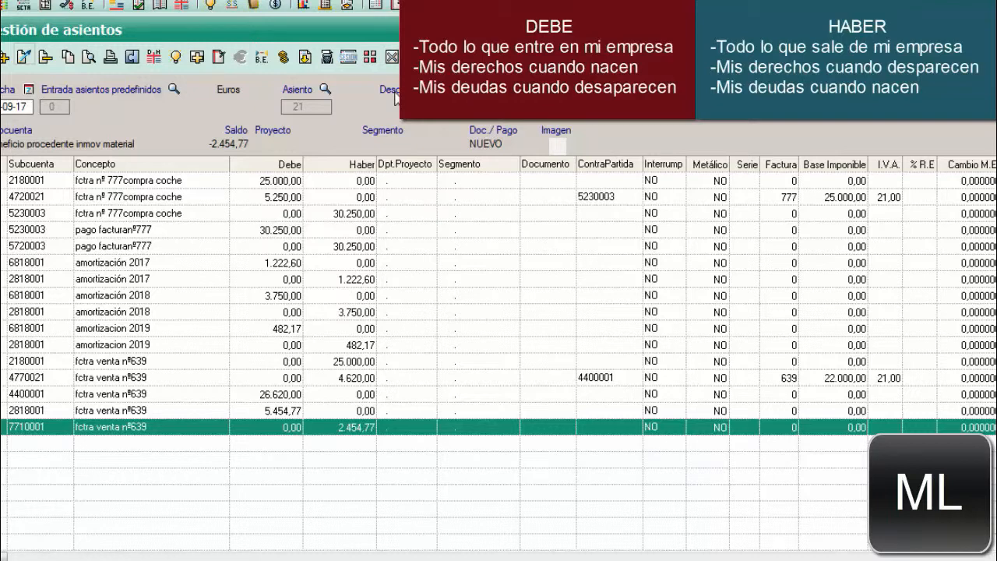
Switch to the Notepad file 2ejercicio venta pérdidas and examine the car's sale price, IVA and total, highlighting the taxable base.
{"action": "left_click", "coordinate": [361, 560]}
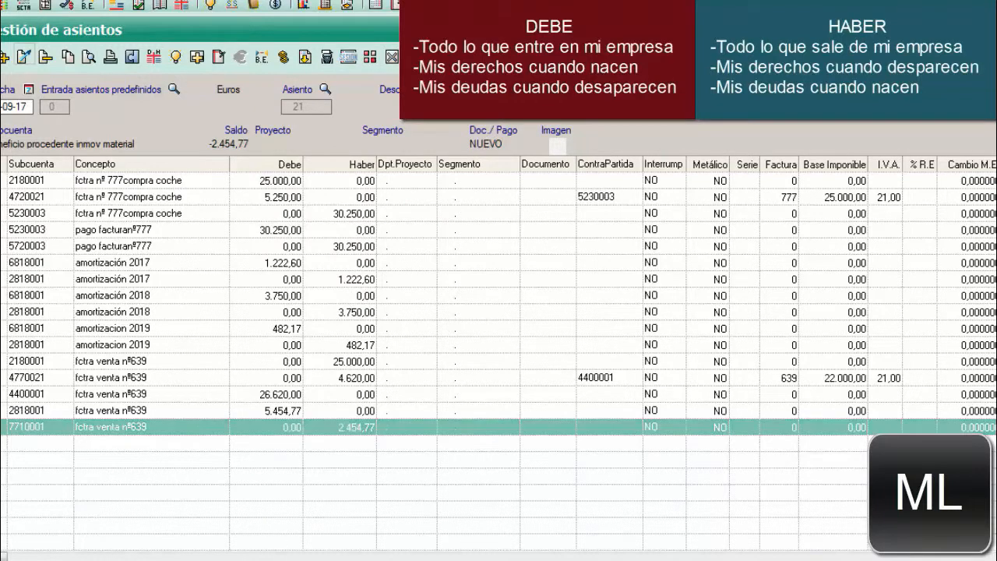
{"action": "left_click", "coordinate": [392, 515]}
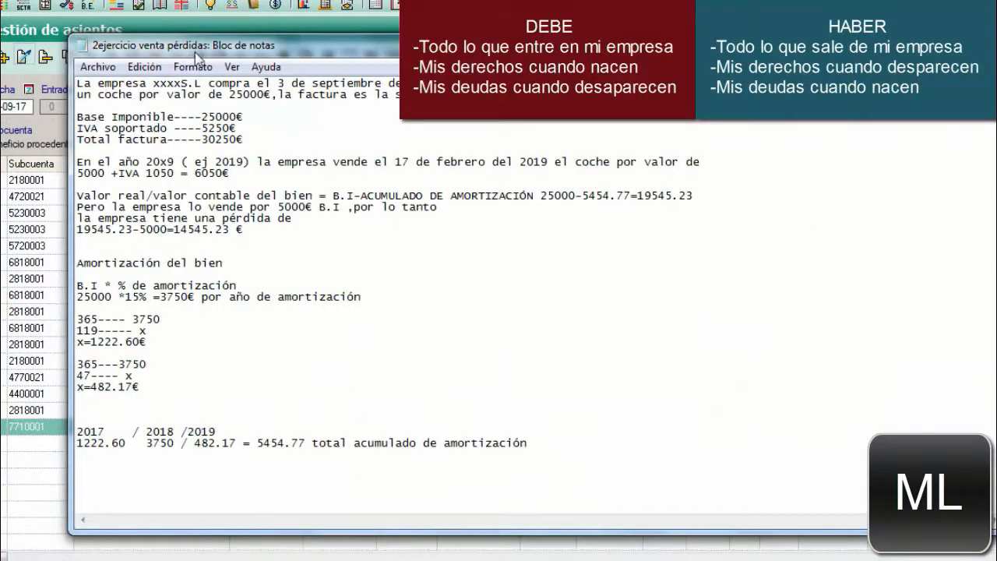
{"action": "left_click", "coordinate": [170, 368]}
{"action": "left_click_drag", "start_coordinate": [77, 173], "coordinate": [270, 177]}
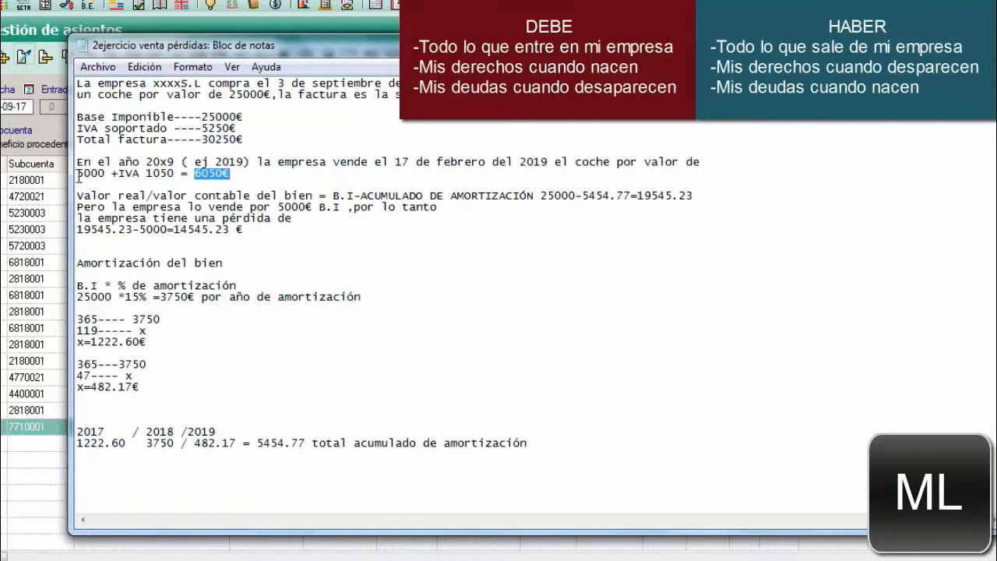
{"action": "left_click_drag", "start_coordinate": [77, 173], "coordinate": [105, 173]}
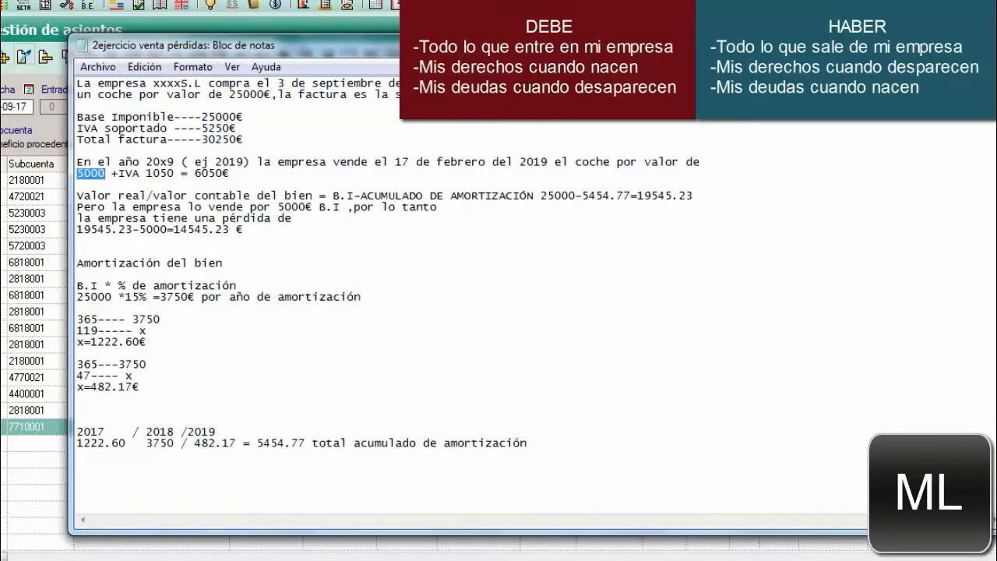
{"action": "left_click", "coordinate": [930, 42]}
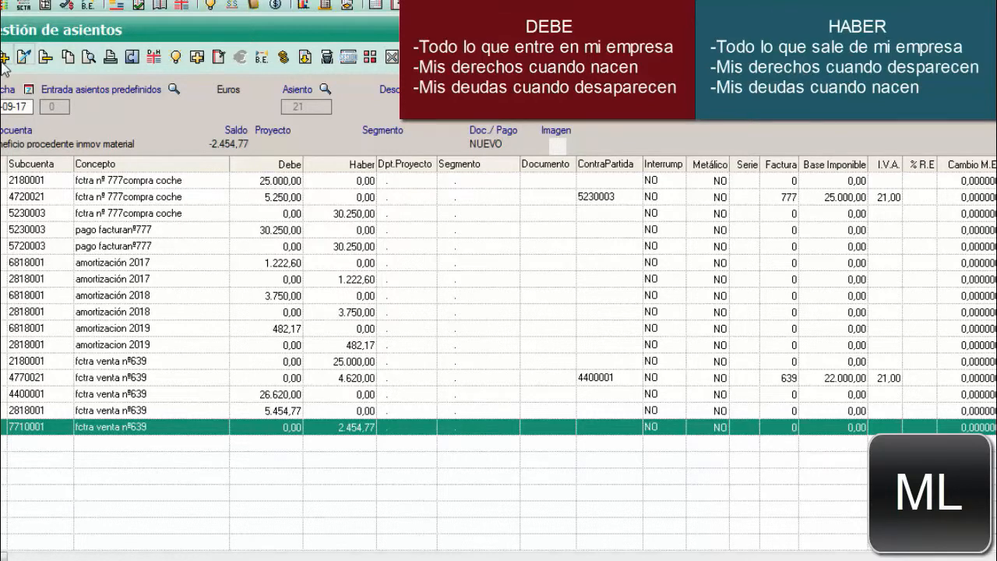
Start a new line in the journal entry and look up subaccount 218 for it.
{"action": "left_click", "coordinate": [4, 62]}
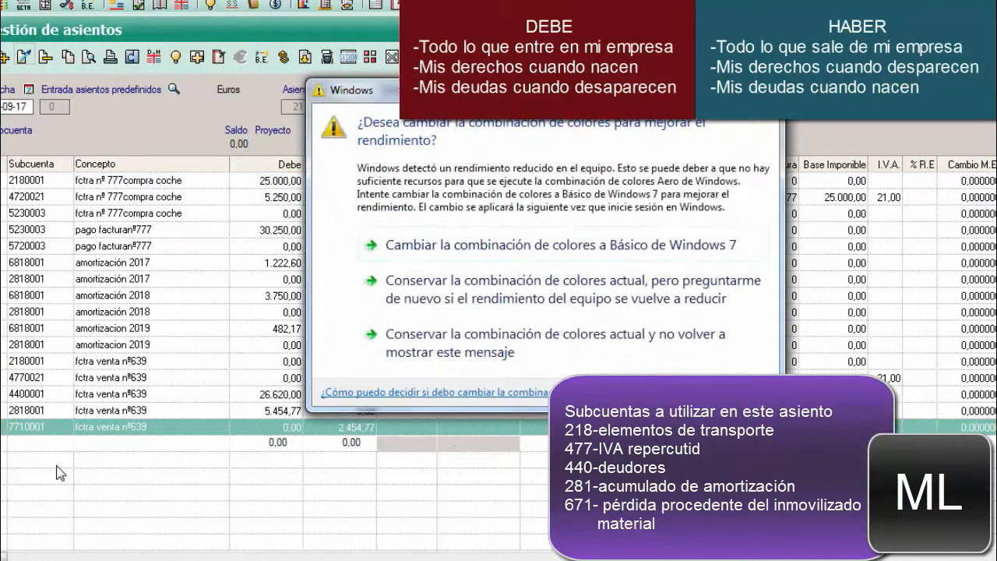
{"action": "key", "text": "Escape"}
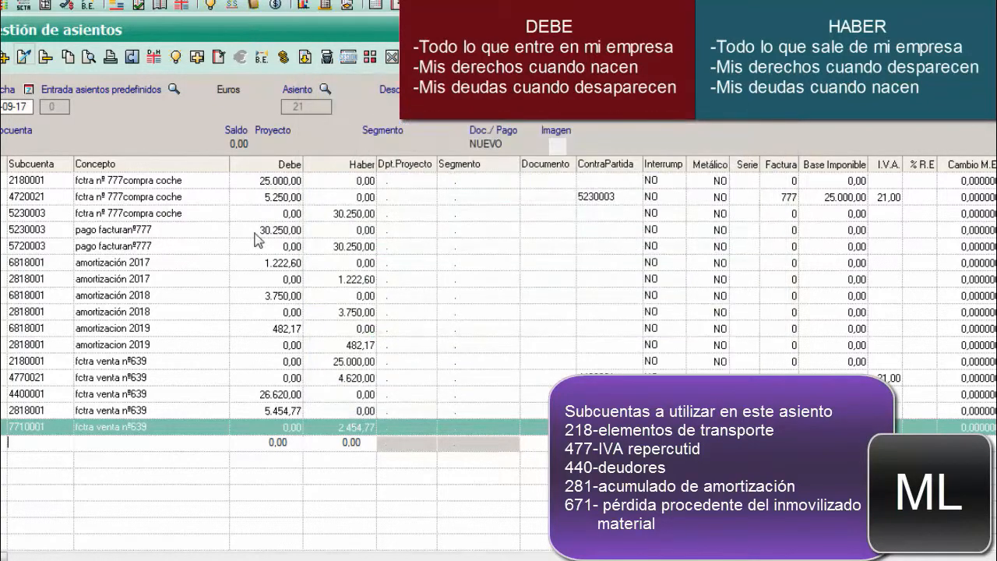
{"action": "type", "text": "218"}
{"action": "key", "text": "Return"}
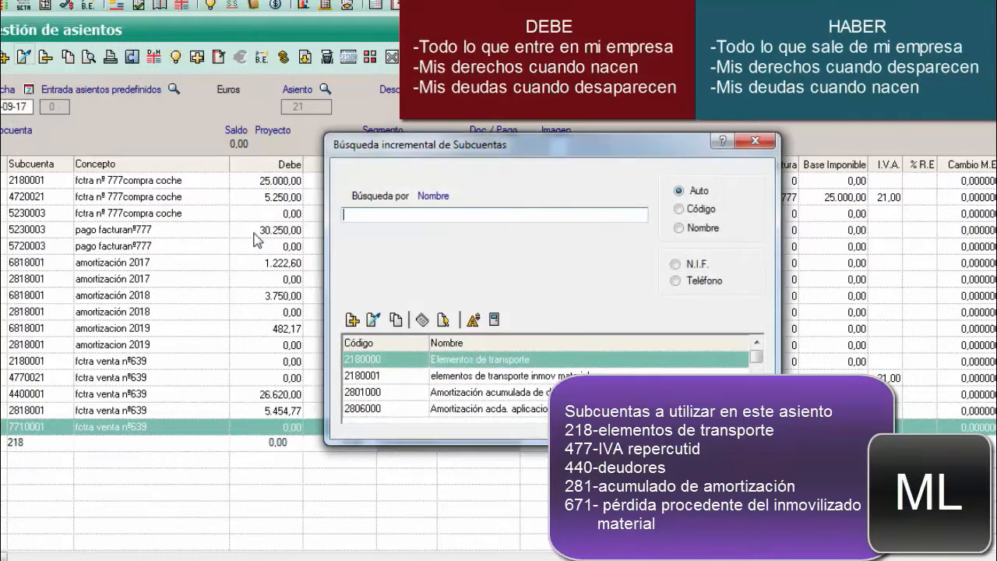
Examine the subaccount list from the transport element accounts through the accumulated depreciation accounts, and leave it without choosing one.
{"action": "left_click_drag", "start_coordinate": [395, 141], "coordinate": [223, 80]}
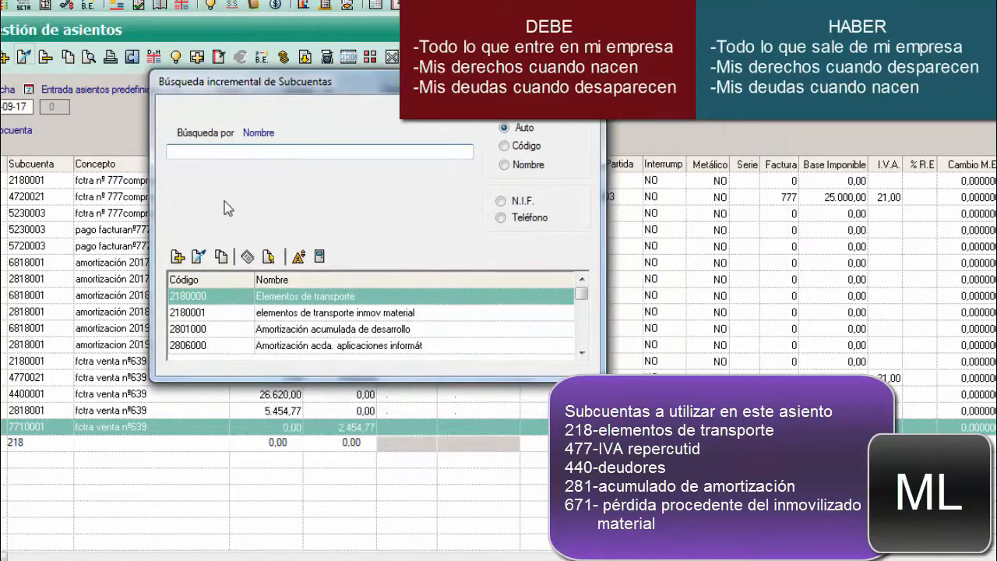
{"action": "left_click", "coordinate": [204, 315]}
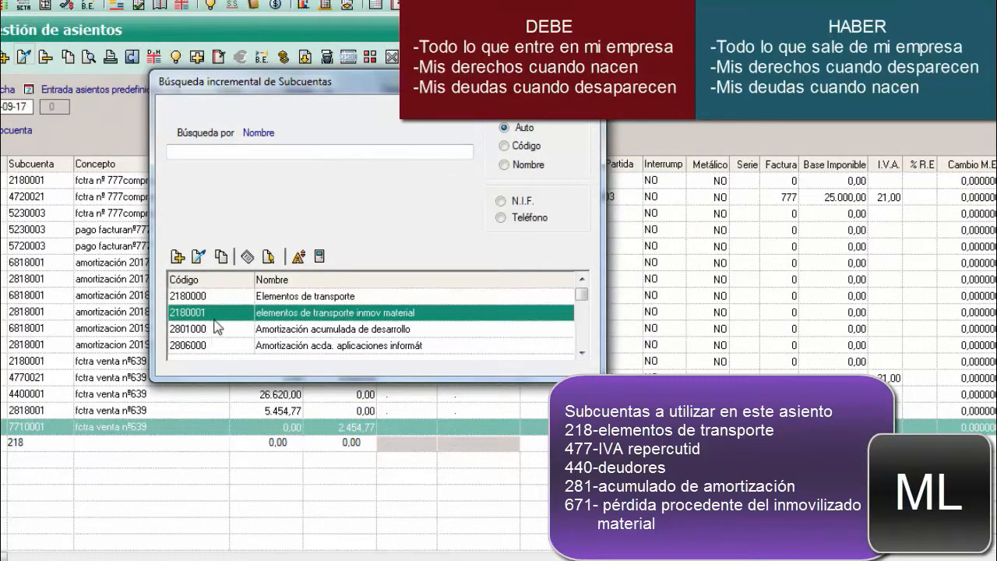
{"action": "left_click", "coordinate": [218, 296]}
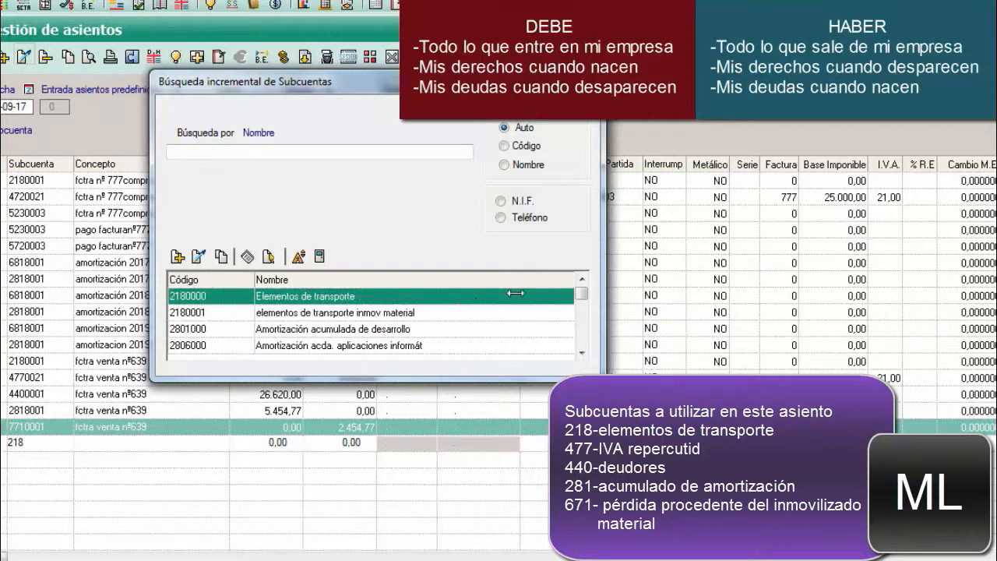
{"action": "left_click", "coordinate": [581, 279]}
{"action": "left_click", "coordinate": [581, 352]}
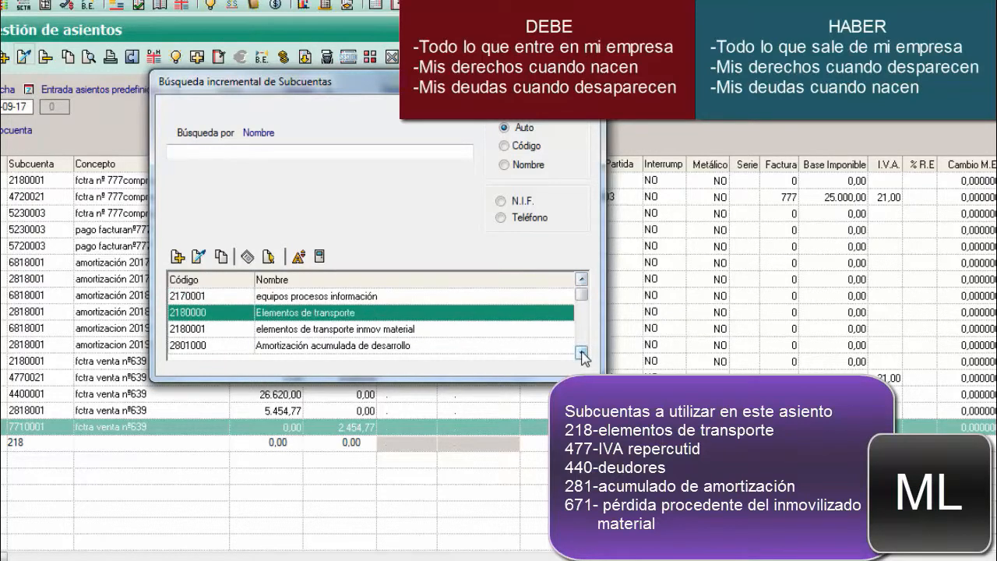
{"action": "left_click", "coordinate": [582, 353]}
{"action": "left_click", "coordinate": [582, 353]}
{"action": "left_click", "coordinate": [582, 352]}
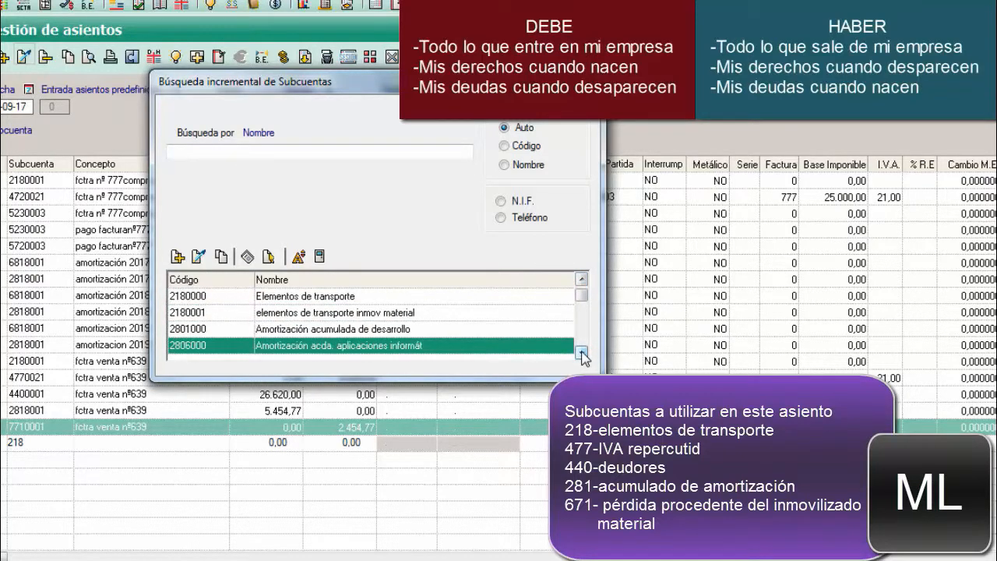
{"action": "left_click", "coordinate": [581, 353]}
{"action": "left_click", "coordinate": [582, 353]}
{"action": "left_click", "coordinate": [582, 352]}
{"action": "left_click", "coordinate": [582, 352]}
{"action": "left_click", "coordinate": [582, 352]}
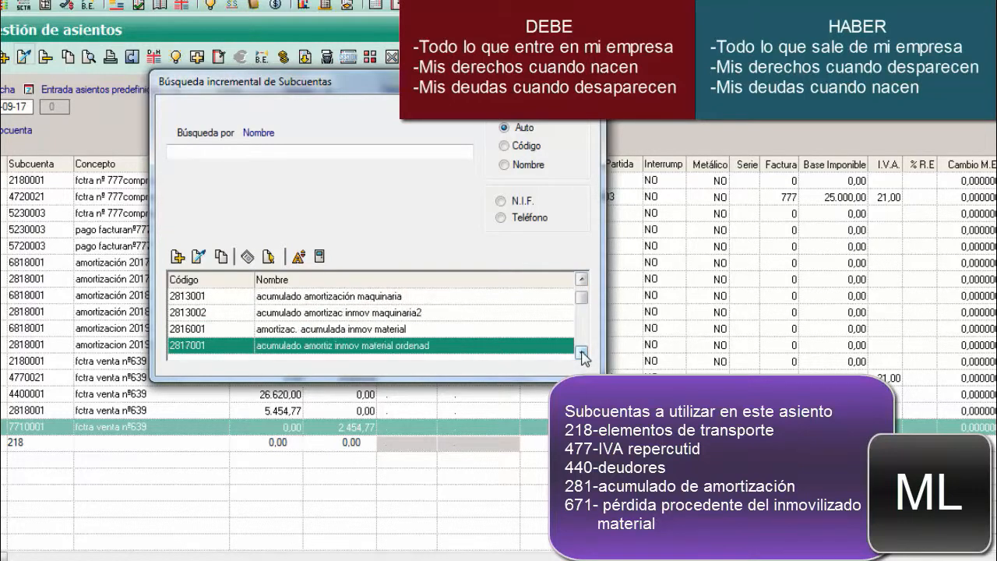
{"action": "left_click", "coordinate": [581, 353]}
{"action": "left_click", "coordinate": [581, 353]}
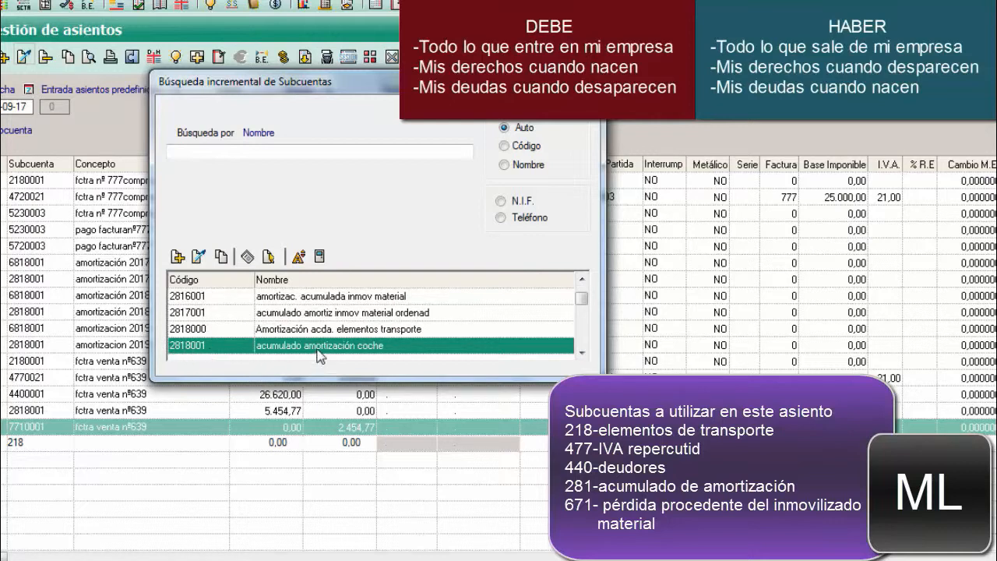
{"action": "left_click", "coordinate": [580, 279]}
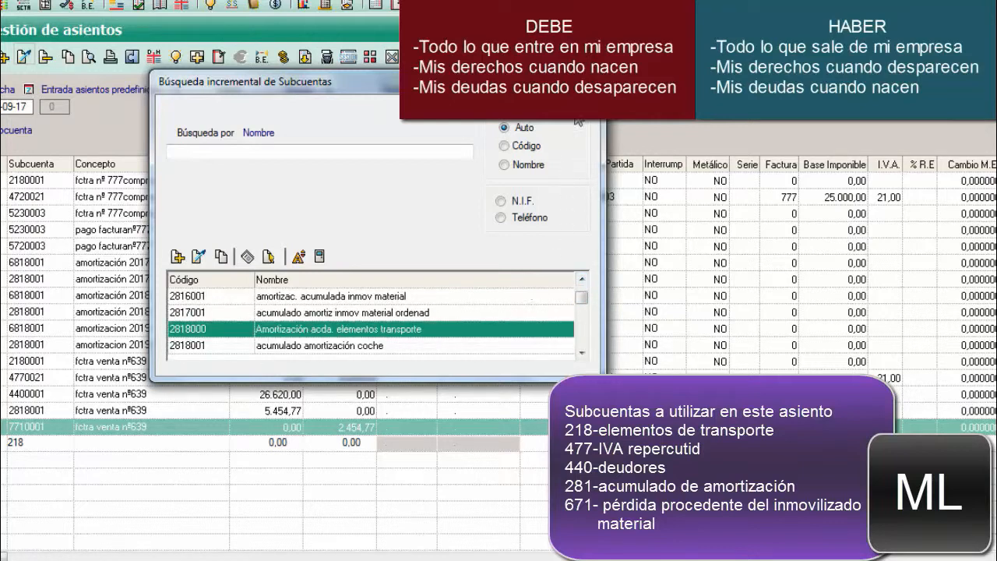
{"action": "left_click", "coordinate": [573, 78]}
Reopen the subaccount search for 218 and assign 2180001, elementos de transporte inmov material, to the new line.
{"action": "key", "text": "Return"}
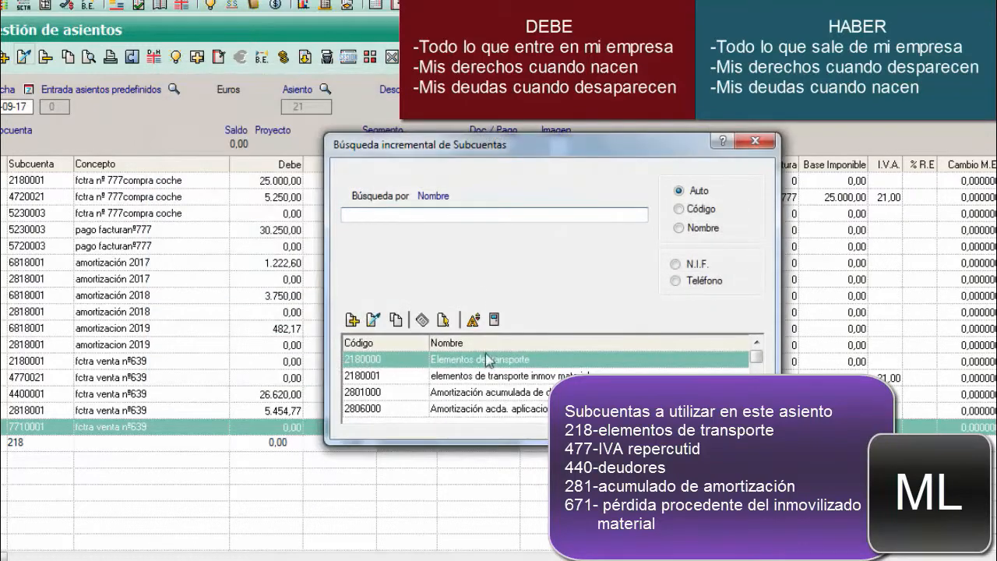
{"action": "left_click", "coordinate": [381, 376]}
{"action": "left_click_drag", "start_coordinate": [507, 145], "coordinate": [375, 102]}
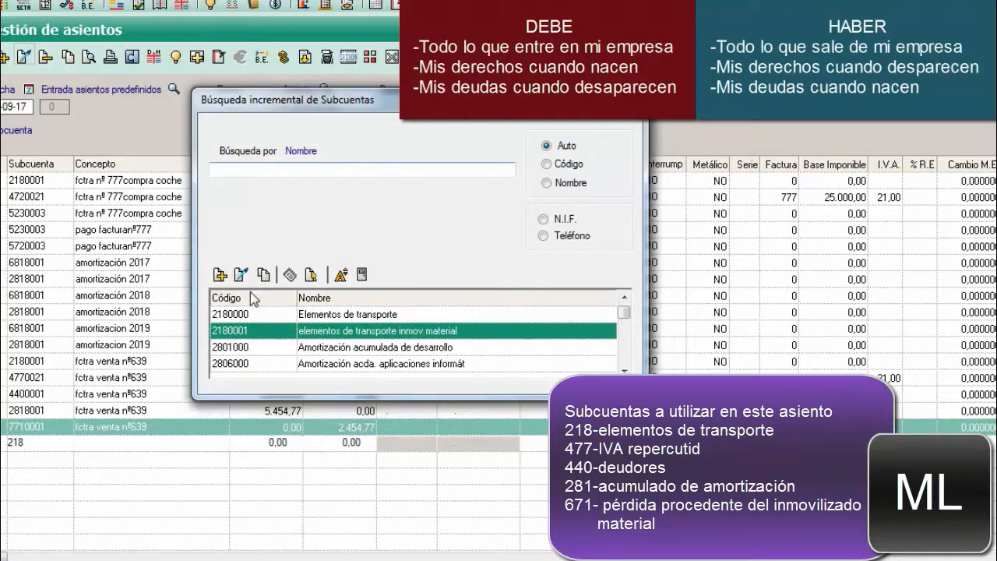
{"action": "double_click", "coordinate": [478, 338]}
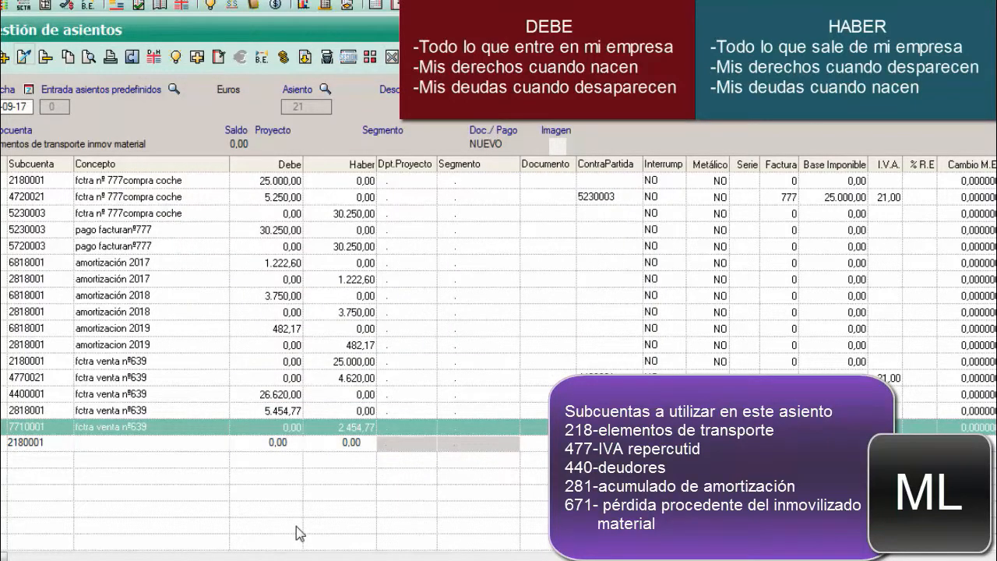
Enter "fctra ventanº639" as the concept of the new 2180001 line.
{"action": "type", "text": "fctra venta"}
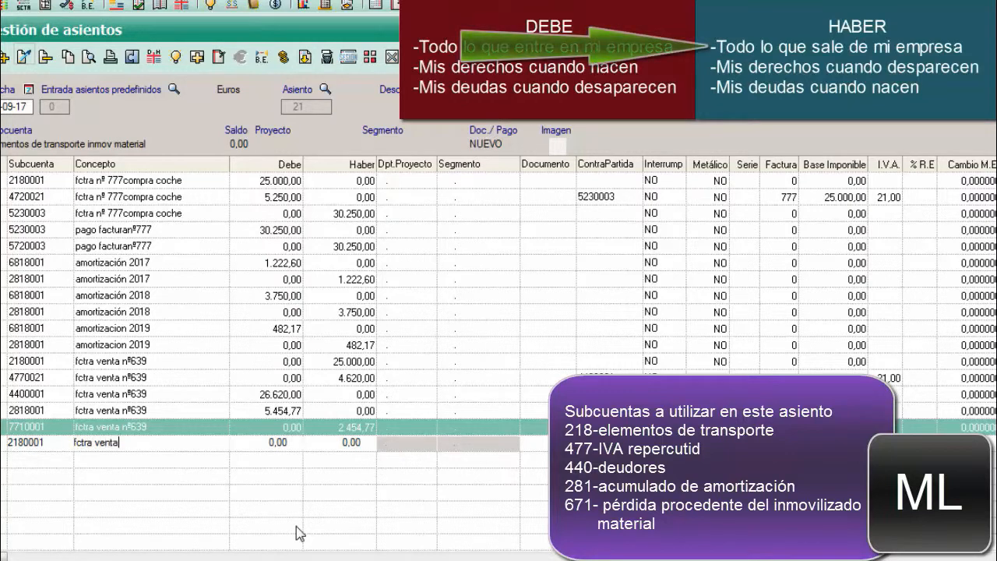
{"action": "type", "text": "nº"}
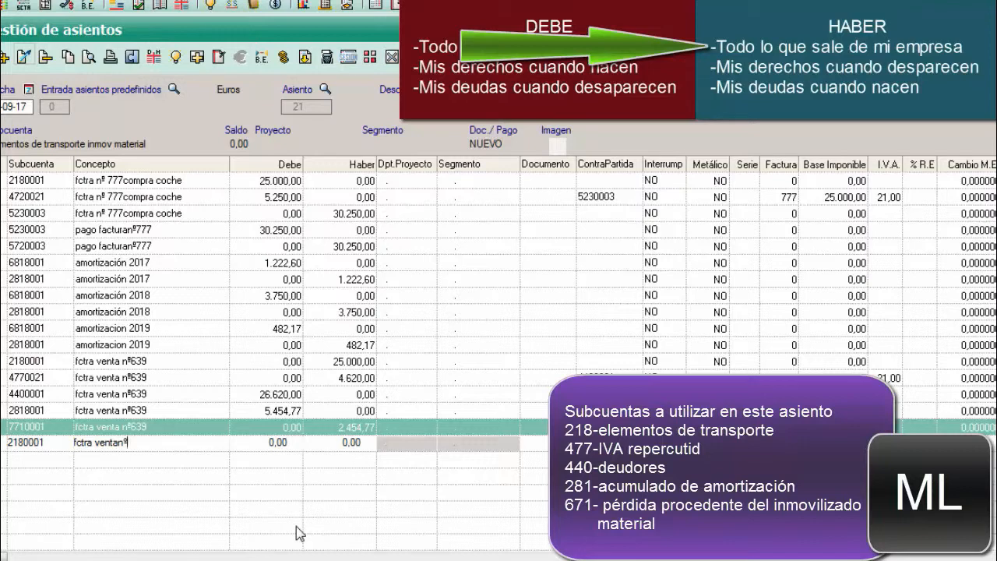
{"action": "type", "text": "639"}
{"action": "key", "text": "Tab"}
Check the sale price in the loss exercise note and enter 5000 as the Haber amount of the new 2180001 line.
{"action": "mouse_move", "coordinate": [421, 554]}
{"action": "left_click", "coordinate": [414, 514]}
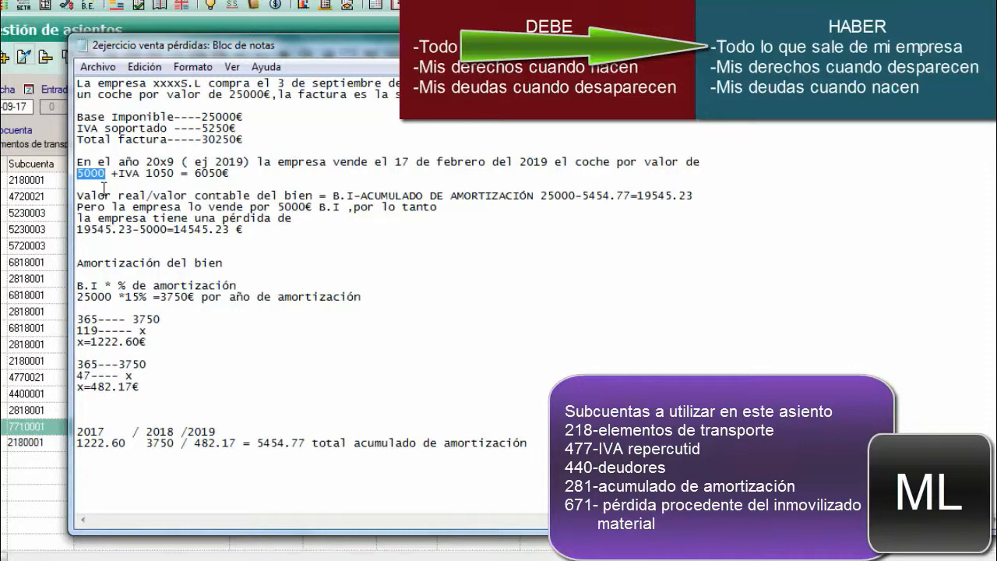
{"action": "left_click", "coordinate": [938, 39]}
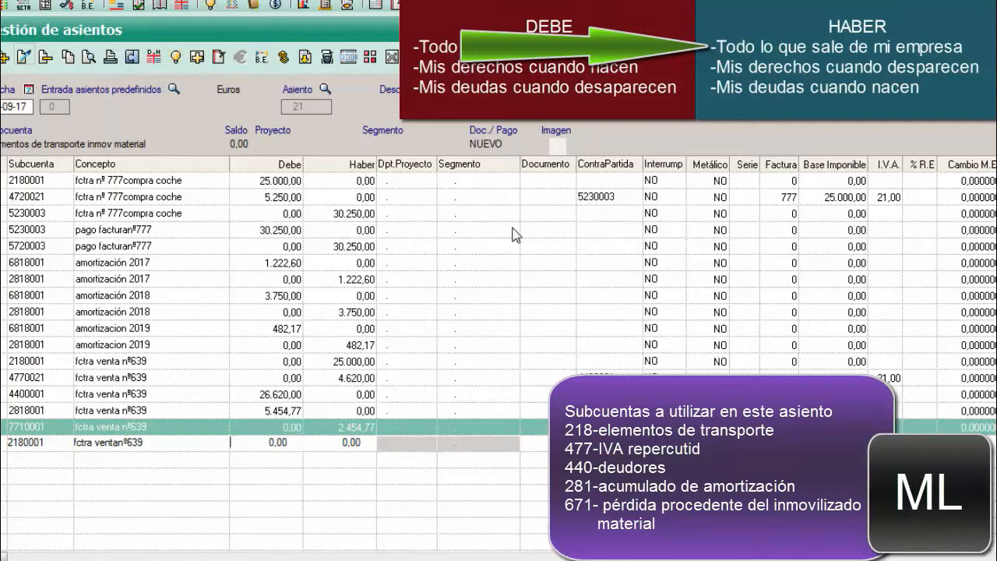
{"action": "key", "text": "Return"}
{"action": "type", "text": "50"}
{"action": "key", "text": "BackSpace"}
{"action": "key", "text": "BackSpace"}
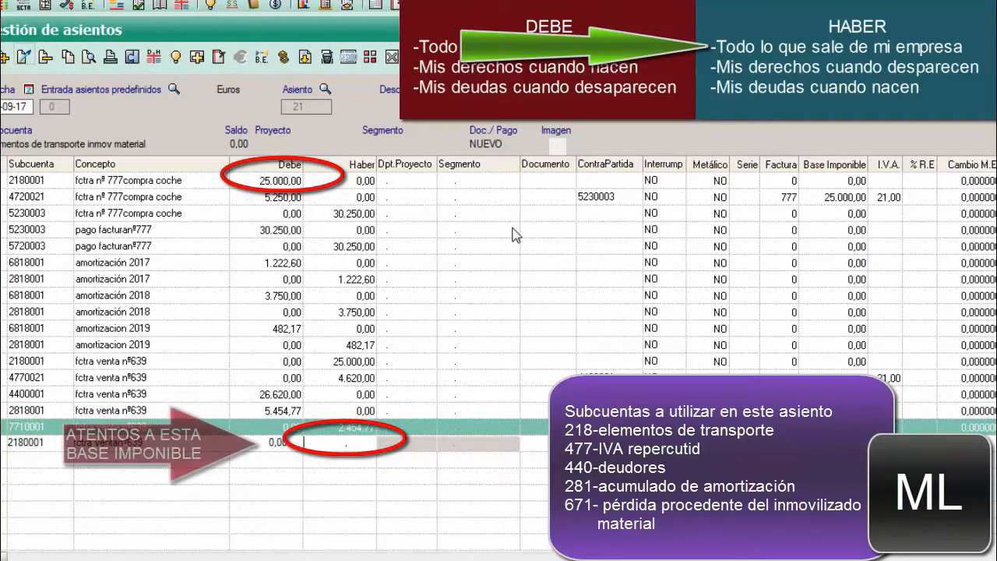
{"action": "type", "text": "5000"}
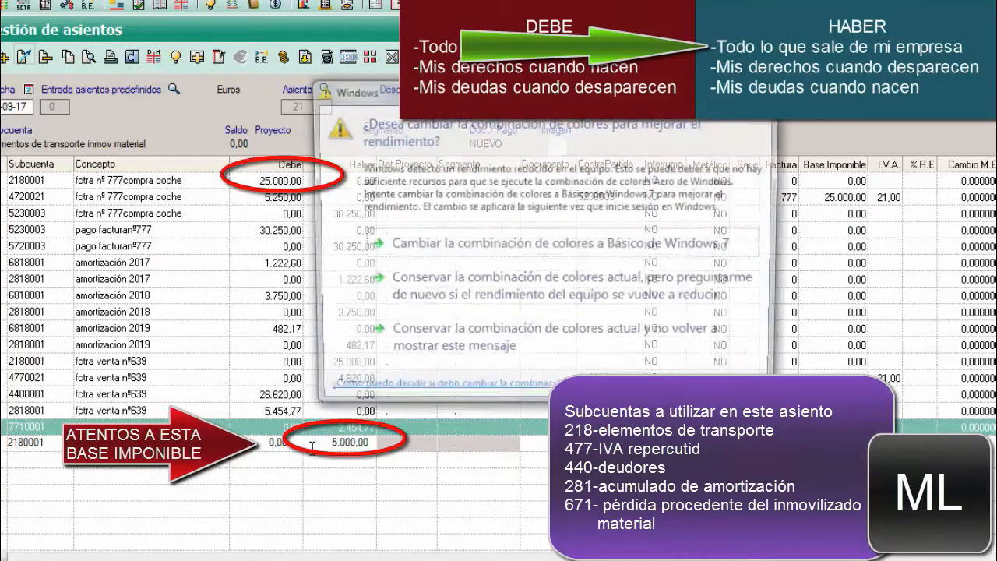
{"action": "left_click", "coordinate": [767, 87]}
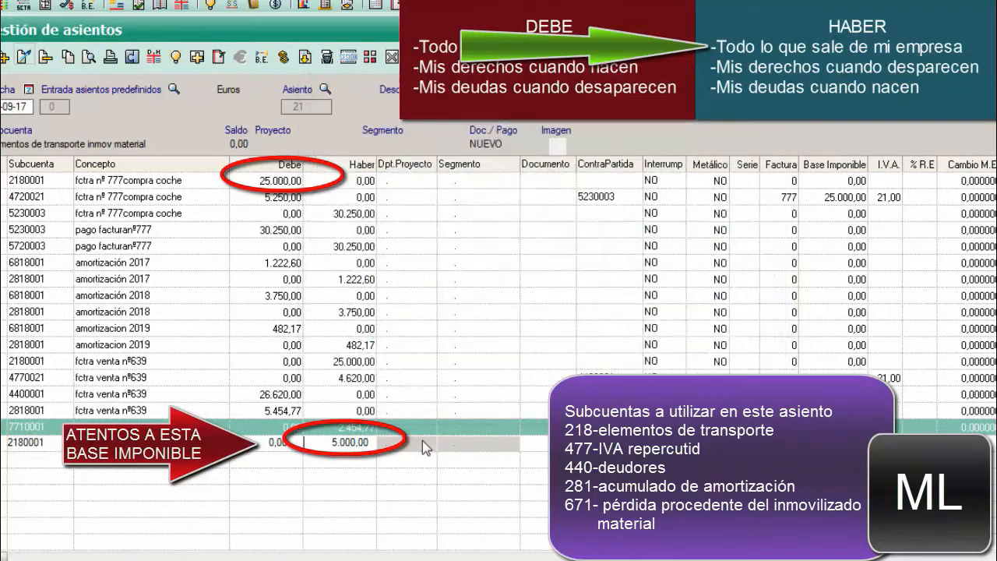
Replace the Haber amount of the new 2180001 line with 25000 and record the line.
{"action": "left_click_drag", "start_coordinate": [372, 443], "coordinate": [296, 442]}
{"action": "key", "text": "Delete"}
{"action": "type", "text": "25000"}
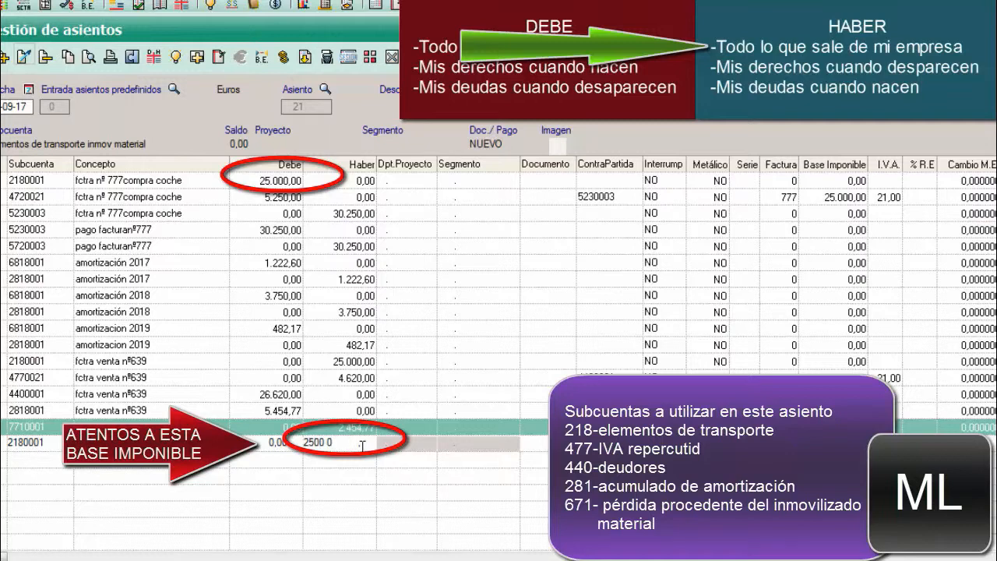
{"action": "key", "text": "Return"}
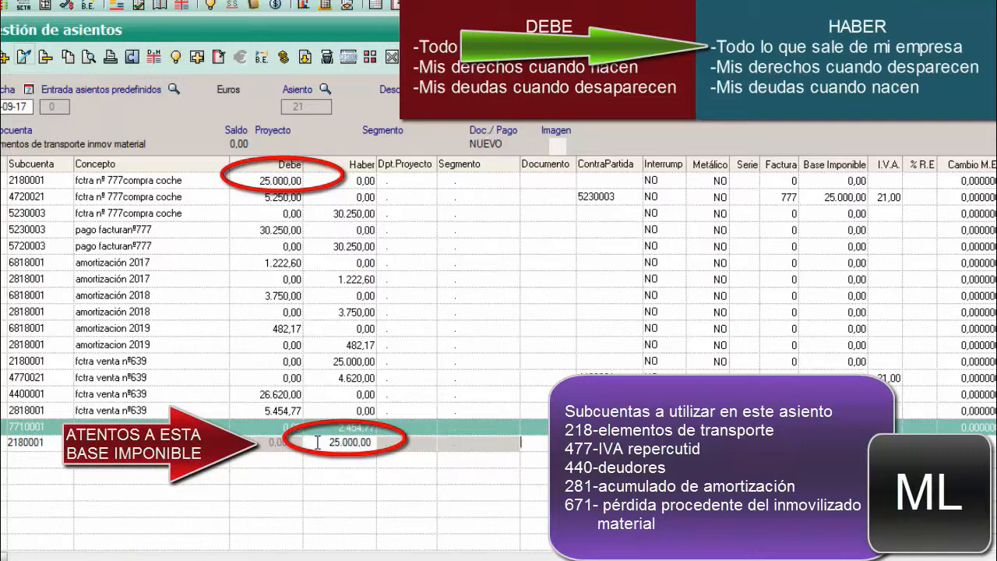
{"action": "left_click_drag", "start_coordinate": [318, 442], "coordinate": [382, 449]}
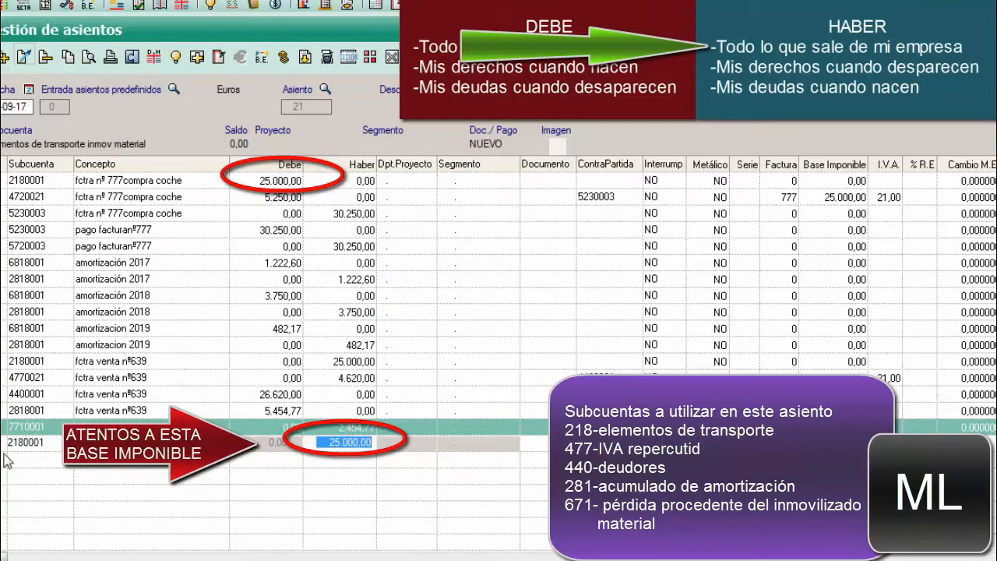
{"action": "left_click", "coordinate": [377, 449]}
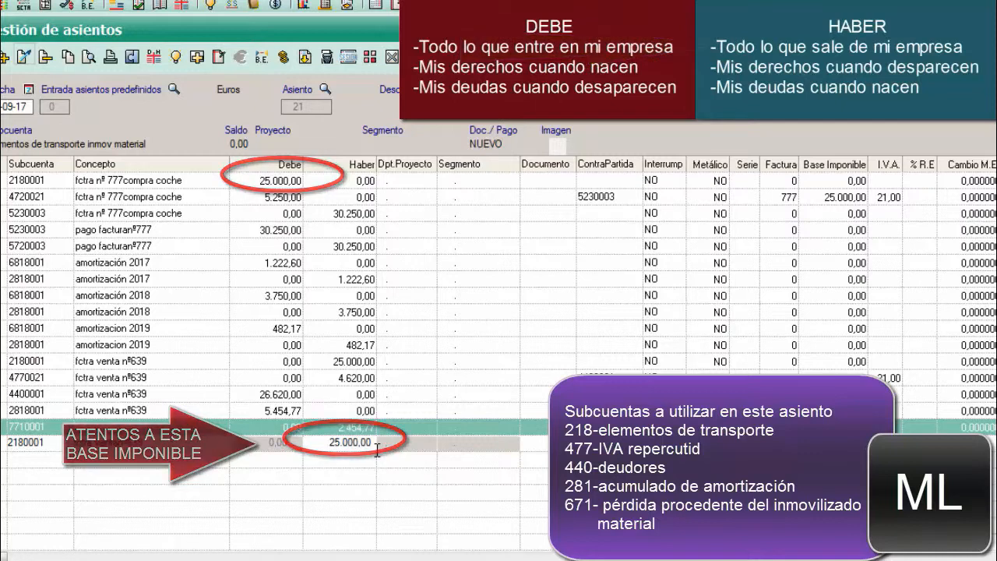
{"action": "key", "text": "Return"}
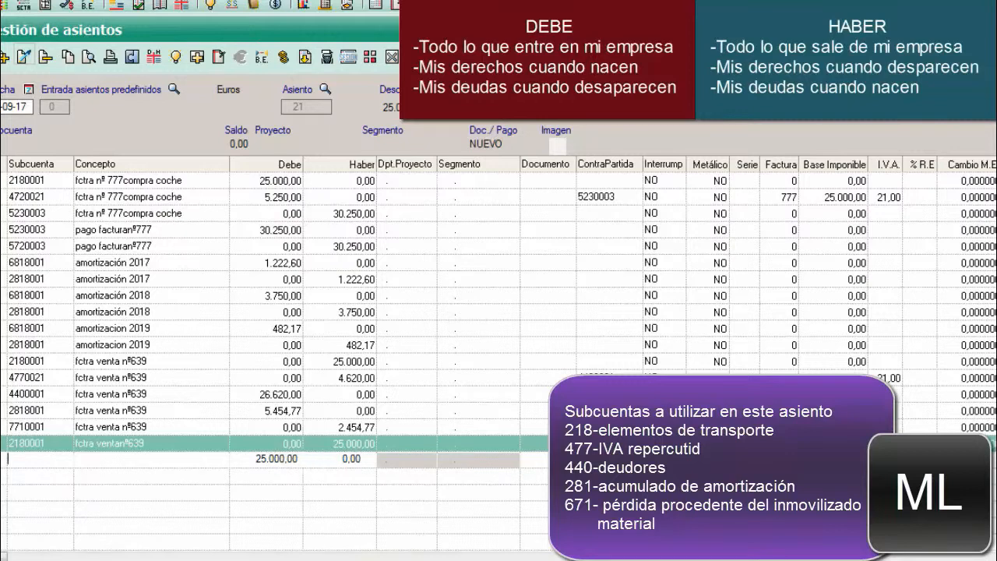
Check the IVA amount of the car sale in the loss exercise note.
{"action": "left_click", "coordinate": [311, 528]}
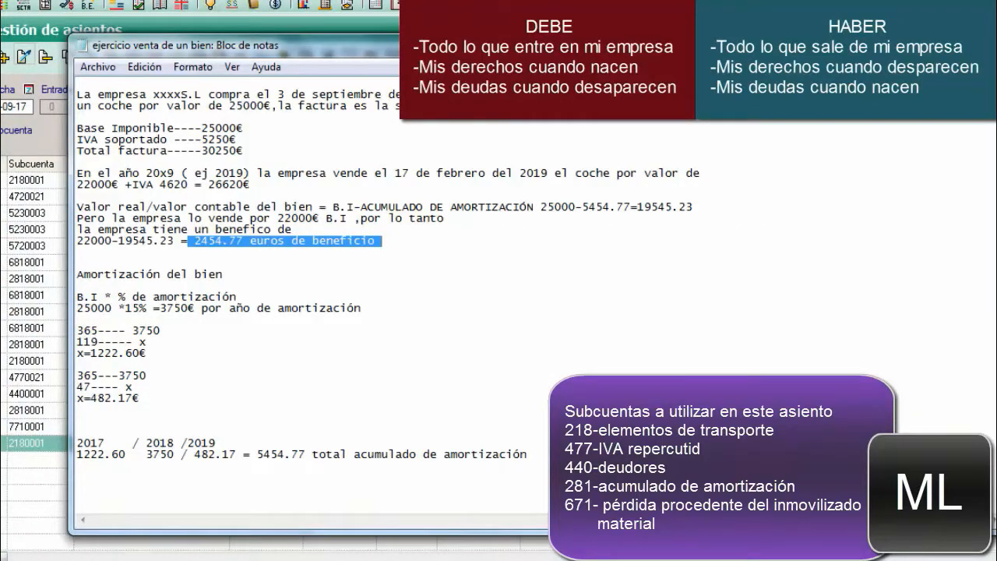
{"action": "mouse_move", "coordinate": [356, 559]}
{"action": "left_click", "coordinate": [403, 540]}
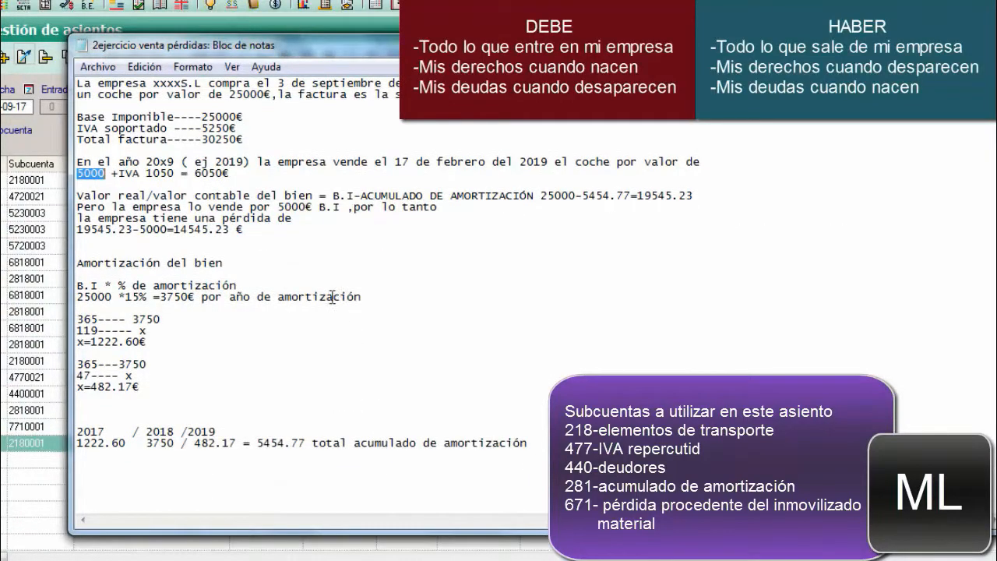
{"action": "left_click", "coordinate": [285, 241]}
{"action": "left_click_drag", "start_coordinate": [118, 173], "coordinate": [174, 174]}
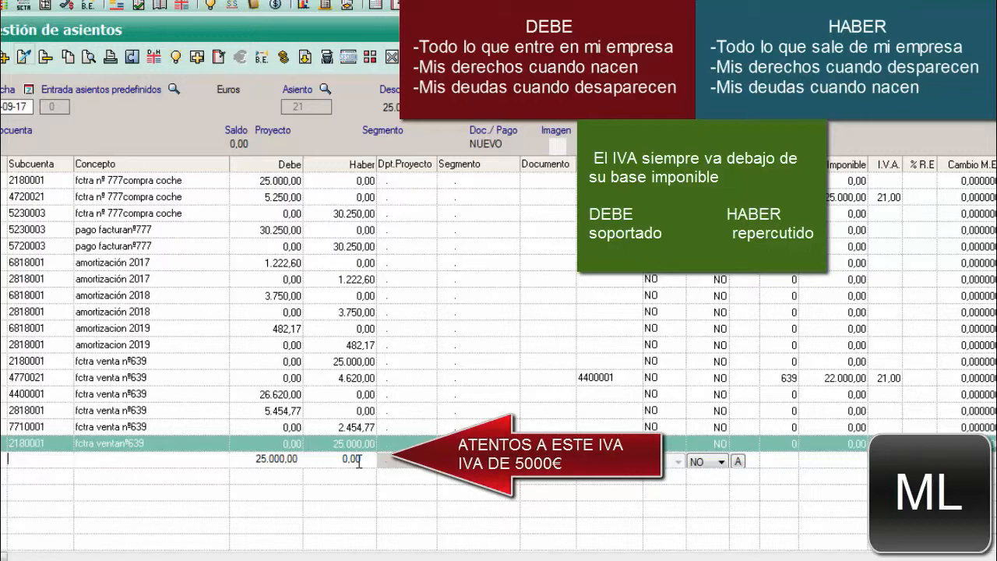
Search the subaccounts for 477 and assign 4770021, IVA reperc 21% HP IVA reperct, to the new line.
{"action": "type", "text": "477"}
{"action": "key", "text": "Return"}
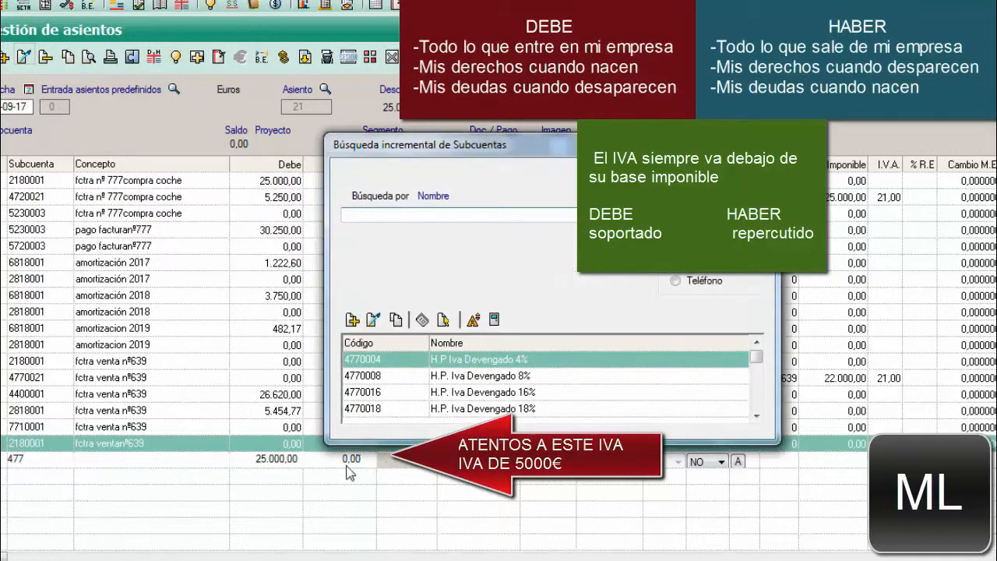
{"action": "left_click_drag", "start_coordinate": [454, 147], "coordinate": [235, 76]}
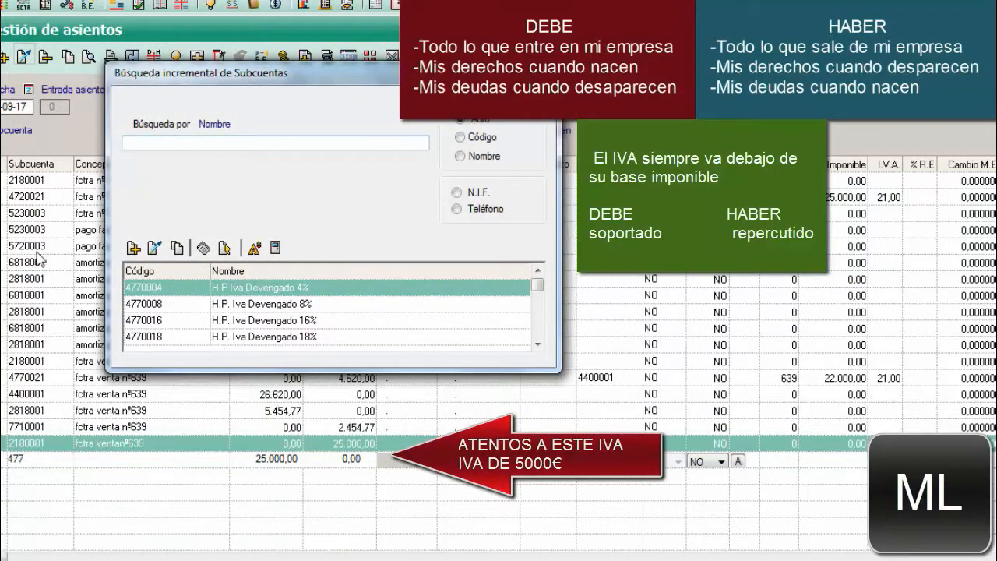
{"action": "left_click", "coordinate": [240, 293]}
{"action": "left_click", "coordinate": [242, 306]}
{"action": "left_click", "coordinate": [246, 324]}
{"action": "left_click", "coordinate": [249, 337]}
{"action": "left_click", "coordinate": [253, 325]}
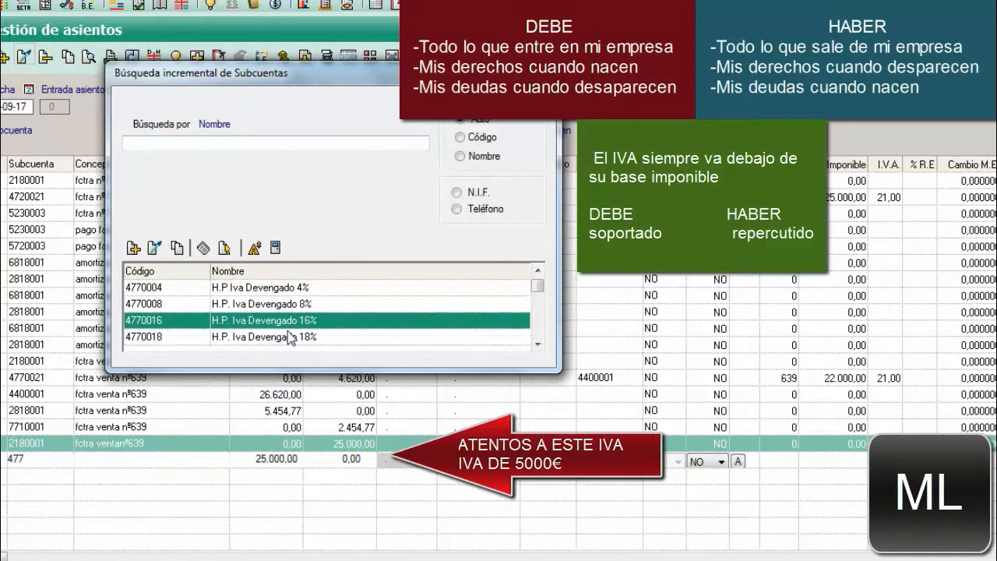
{"action": "left_click", "coordinate": [535, 344]}
{"action": "left_click", "coordinate": [536, 345]}
{"action": "left_click", "coordinate": [535, 344]}
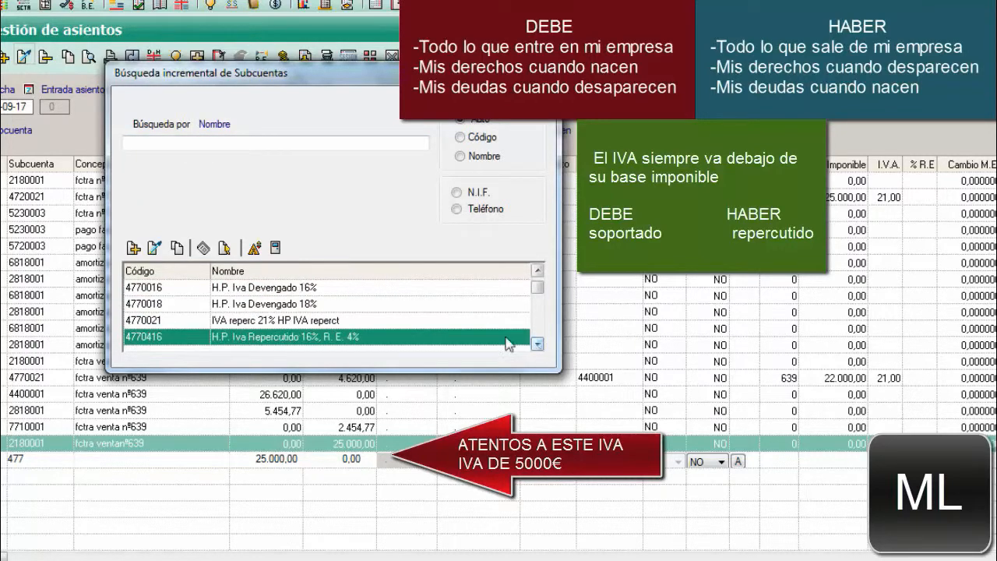
{"action": "left_click", "coordinate": [298, 322]}
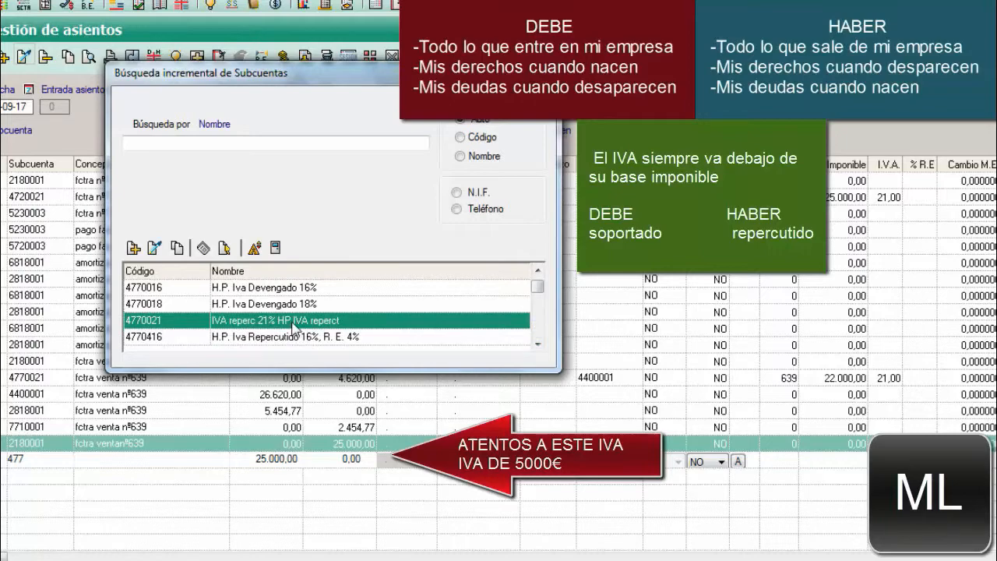
{"action": "double_click", "coordinate": [293, 328]}
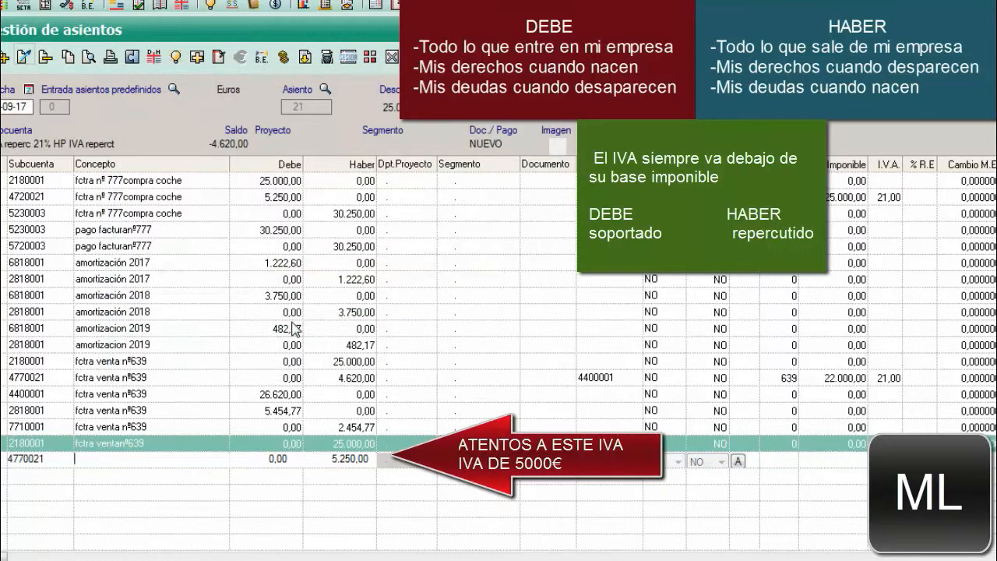
Give the 4770021 line the concept "fctra ventanº639" and a Haber amount of 1050.
{"action": "key", "text": "asterisk"}
{"action": "key", "text": "Return"}
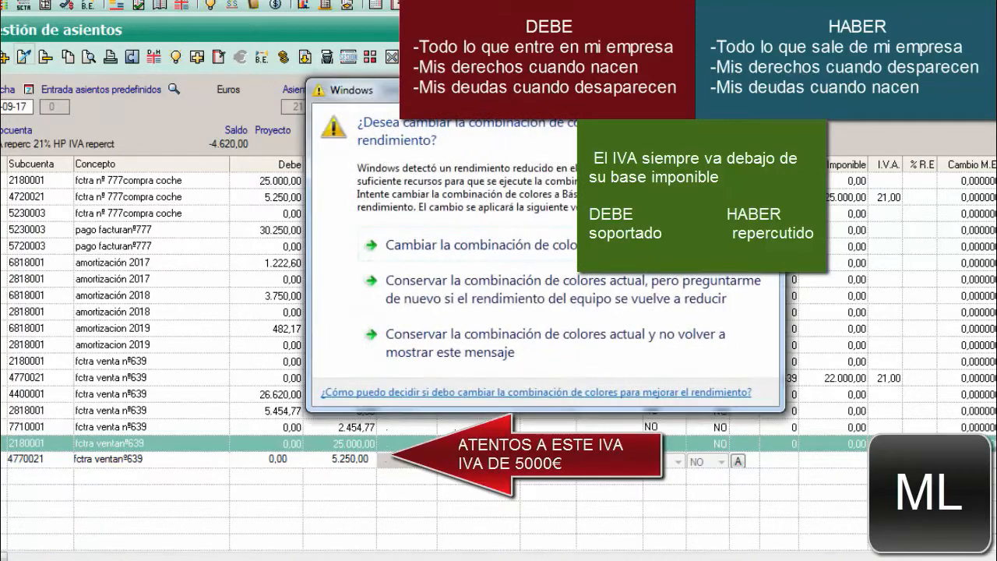
{"action": "left_click", "coordinate": [763, 87]}
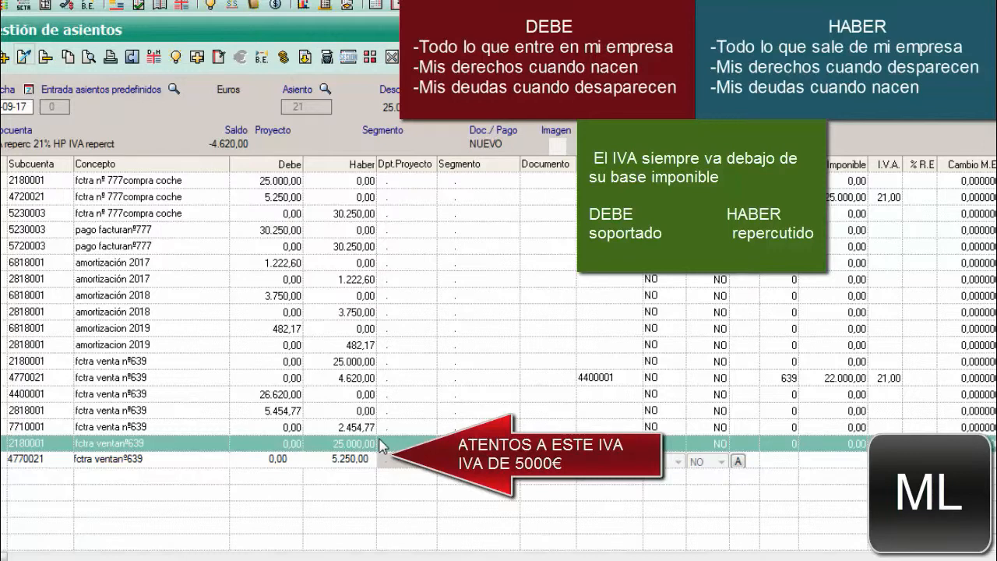
{"action": "type", "text": "1050"}
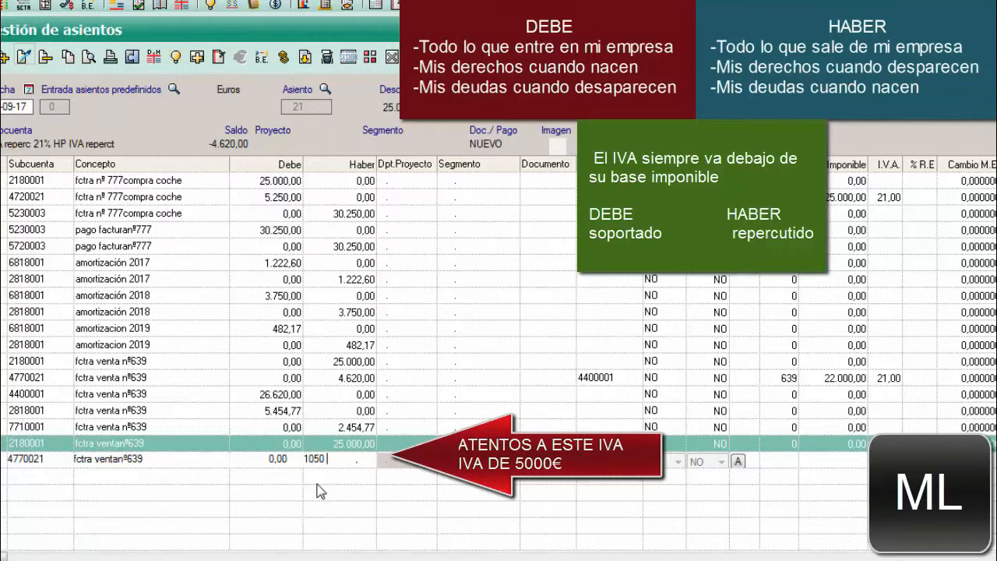
{"action": "key", "text": "Return"}
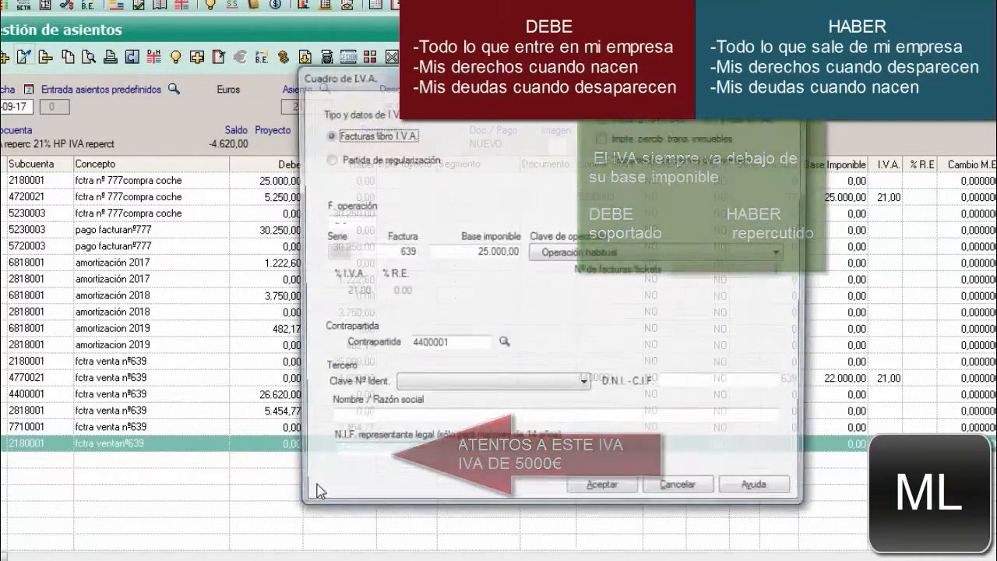
In the IVA details for invoice 639, exclude the operation from declaration 340 and set the taxable base to 5000.
{"action": "left_click_drag", "start_coordinate": [528, 88], "coordinate": [346, 41]}
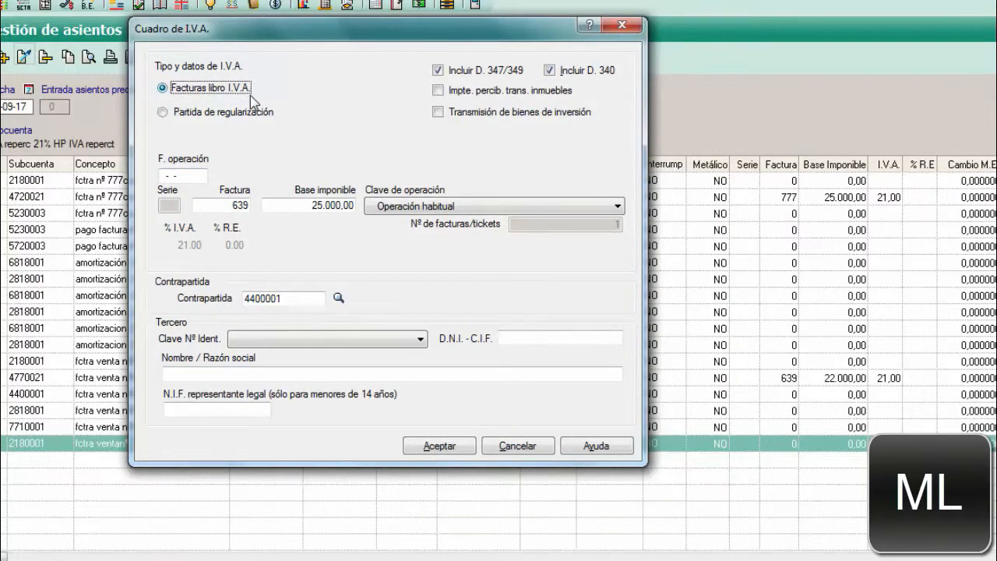
{"action": "left_click", "coordinate": [550, 75]}
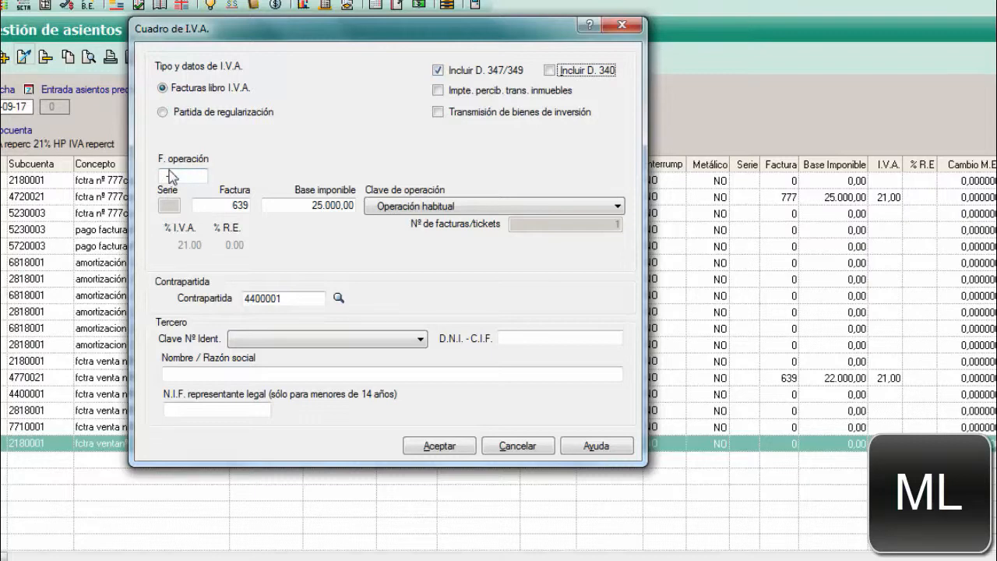
{"action": "left_click", "coordinate": [221, 205]}
{"action": "left_click_drag", "start_coordinate": [356, 25], "coordinate": [456, 33]}
{"action": "left_click_drag", "start_coordinate": [321, 212], "coordinate": [361, 243]}
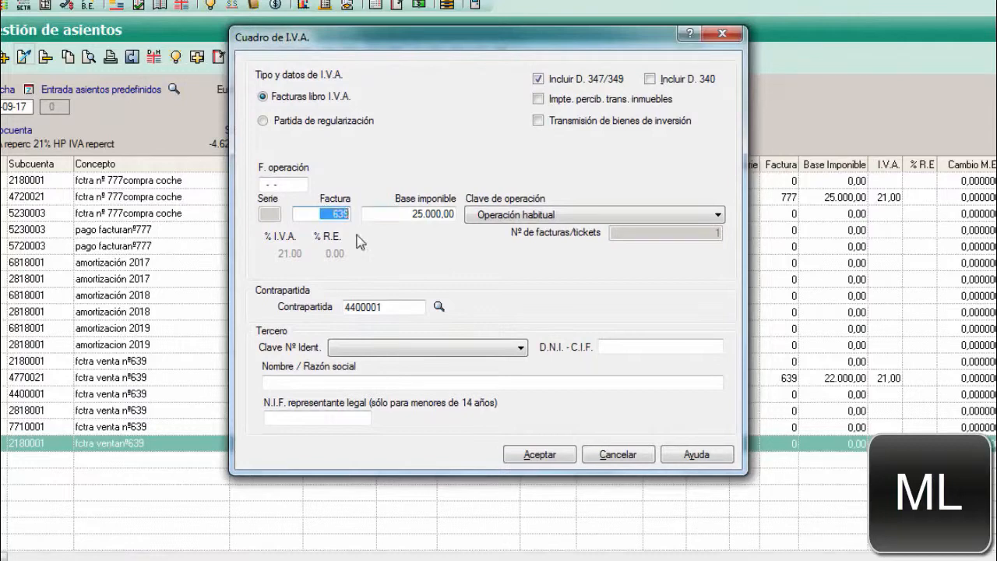
{"action": "key", "text": "Tab"}
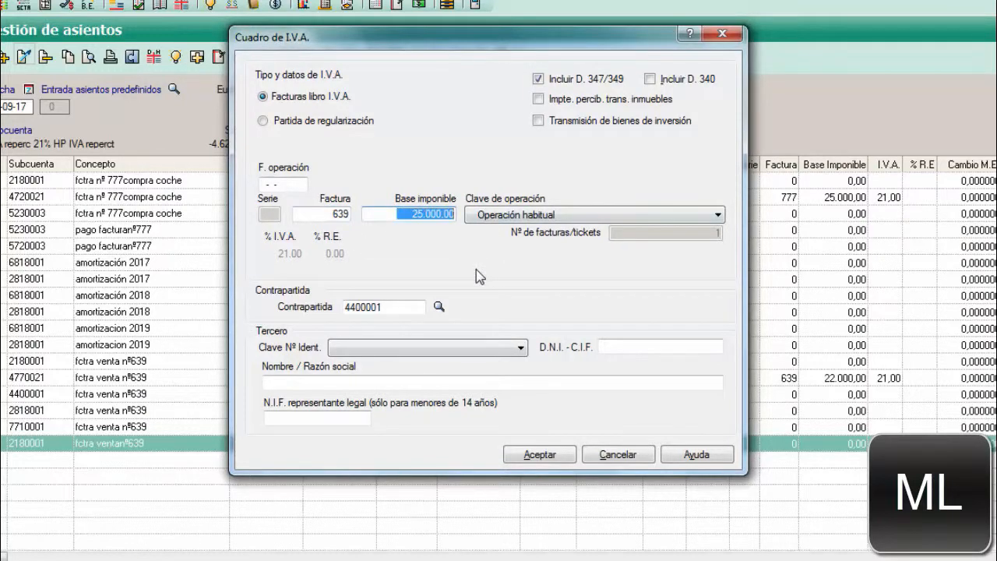
{"action": "key", "text": "BackSpace"}
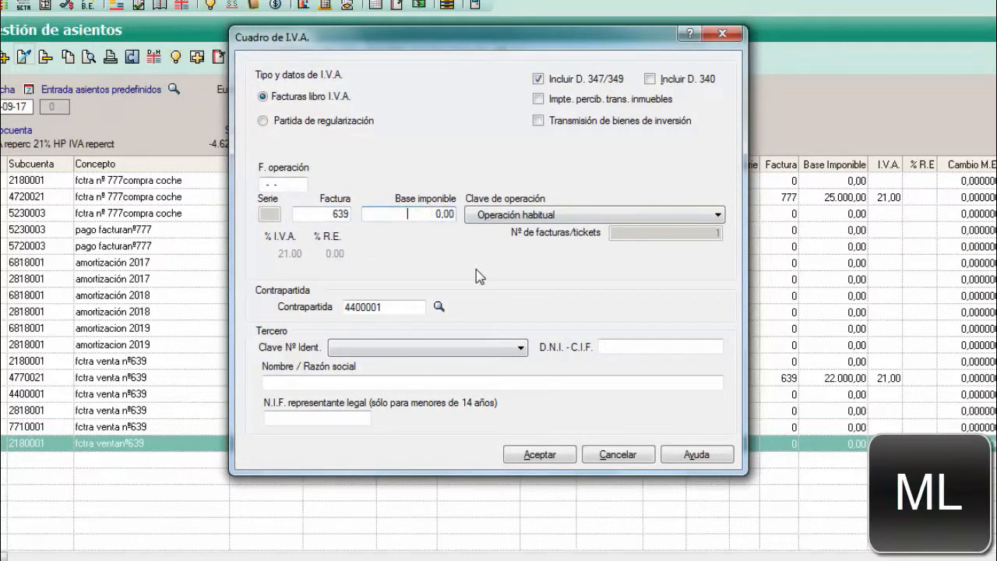
{"action": "type", "text": "5000"}
{"action": "key", "text": "Tab"}
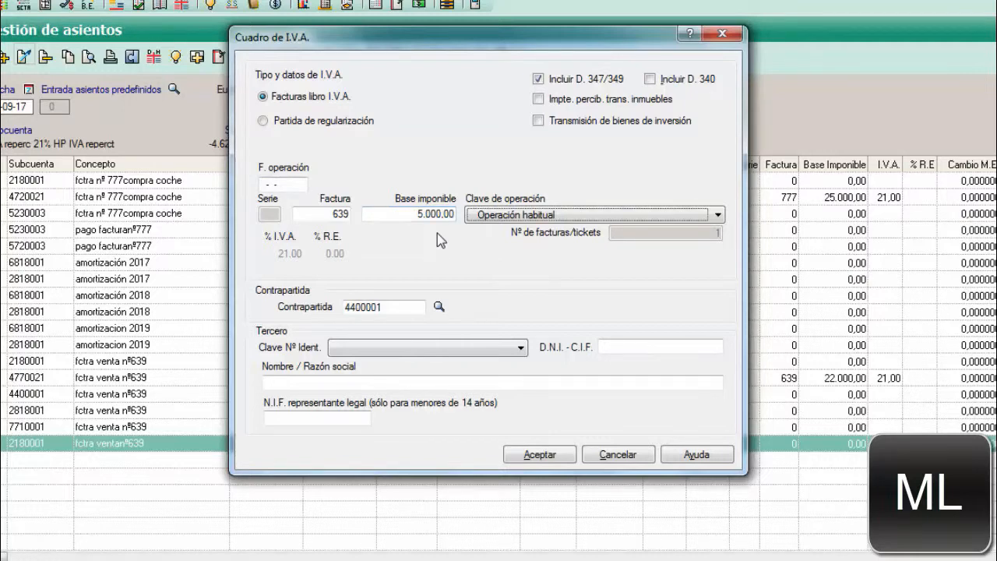
{"action": "key", "text": "Tab"}
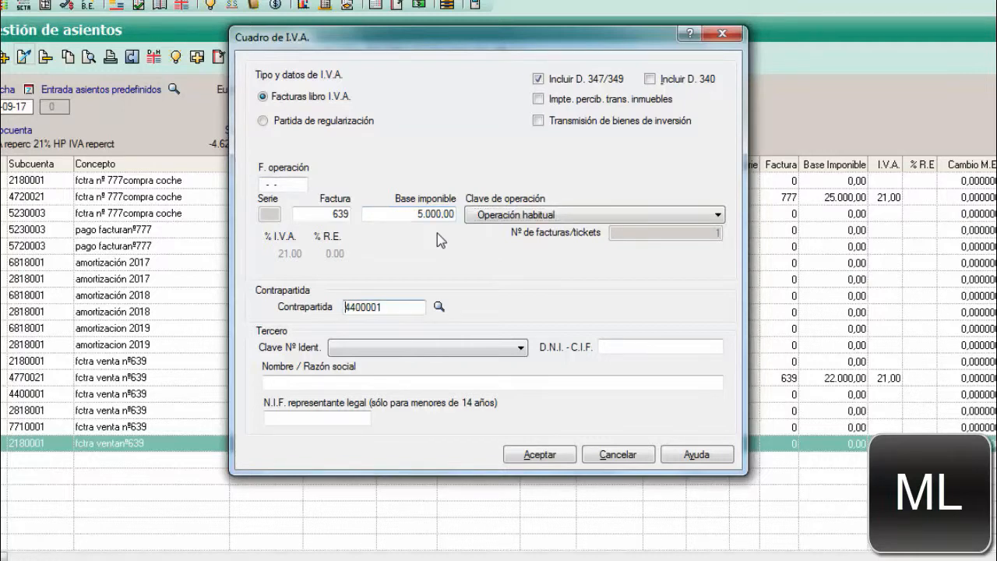
Choose 4400001, deudor xxx, as the IVA counterpart subaccount and accept the IVA details.
{"action": "left_click", "coordinate": [440, 309]}
{"action": "left_click_drag", "start_coordinate": [507, 148], "coordinate": [418, 98]}
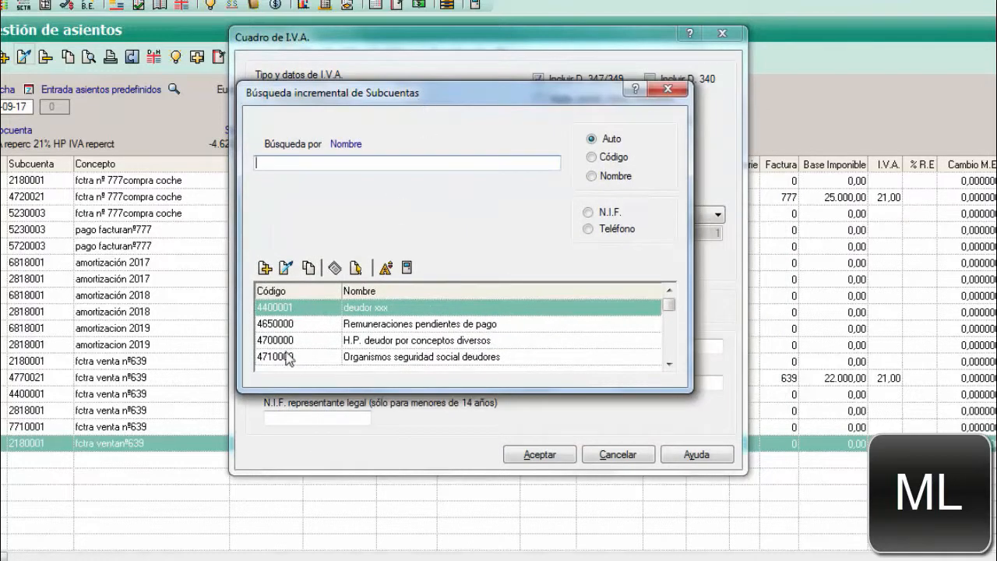
{"action": "double_click", "coordinate": [376, 312]}
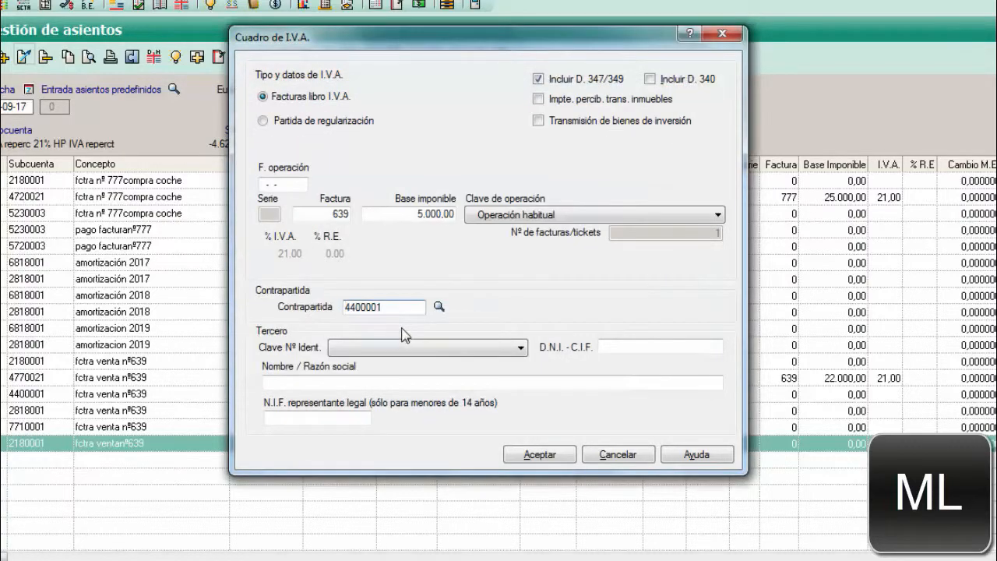
{"action": "left_click", "coordinate": [539, 454]}
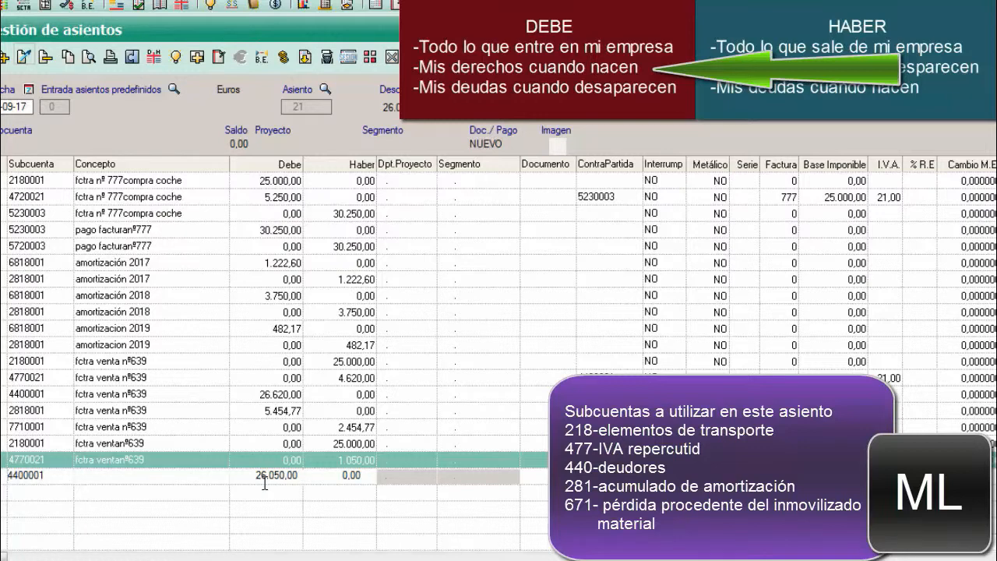
Enter "fctra ventanº639" as the concept of the 4400001 line and check the sale total in the loss exercise note.
{"action": "key", "text": "Return"}
{"action": "key", "text": "asterisk"}
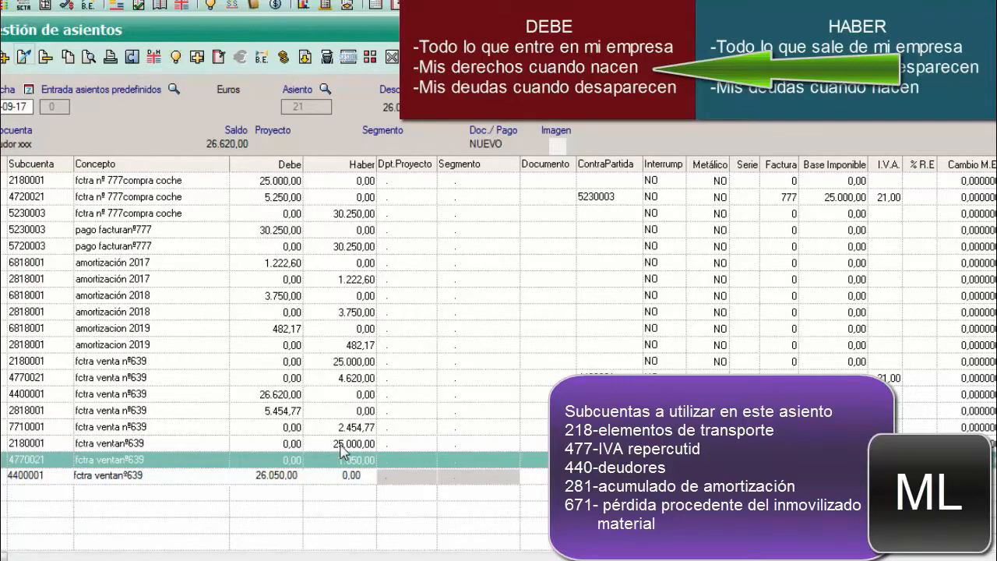
{"action": "mouse_move", "coordinate": [360, 559]}
{"action": "left_click", "coordinate": [423, 545]}
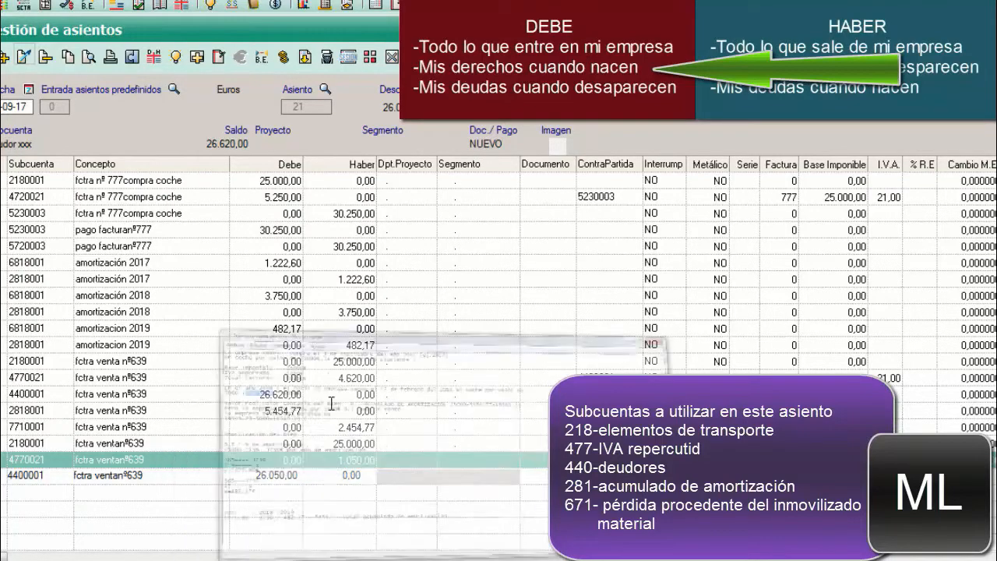
{"action": "left_click_drag", "start_coordinate": [112, 175], "coordinate": [52, 177]}
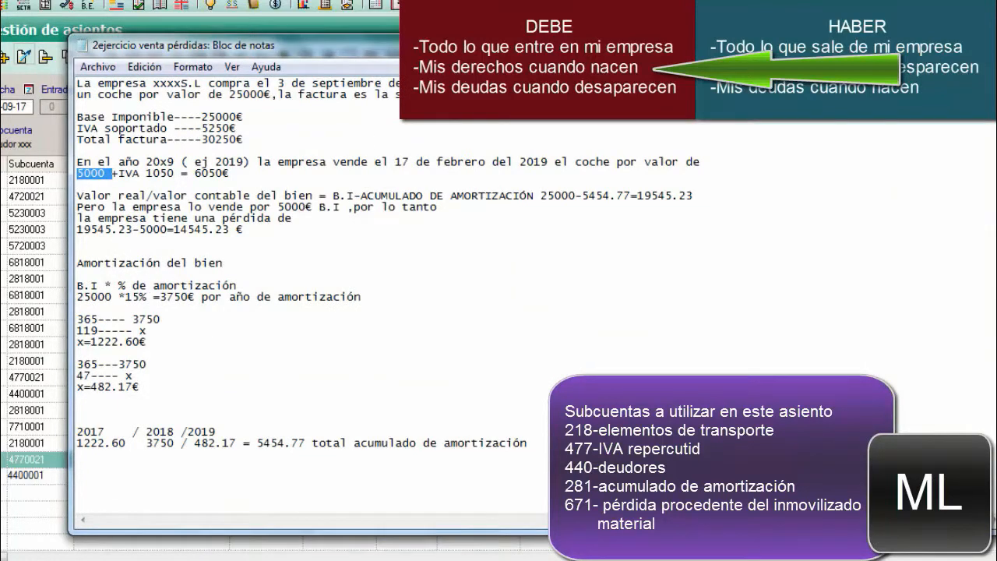
{"action": "left_click_drag", "start_coordinate": [188, 175], "coordinate": [280, 183]}
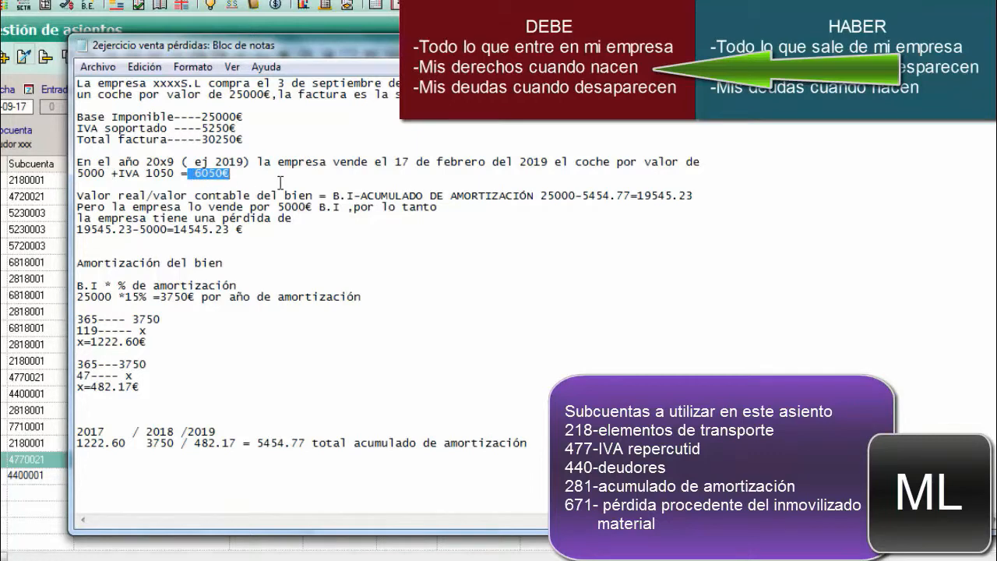
{"action": "key", "text": "alt+Tab"}
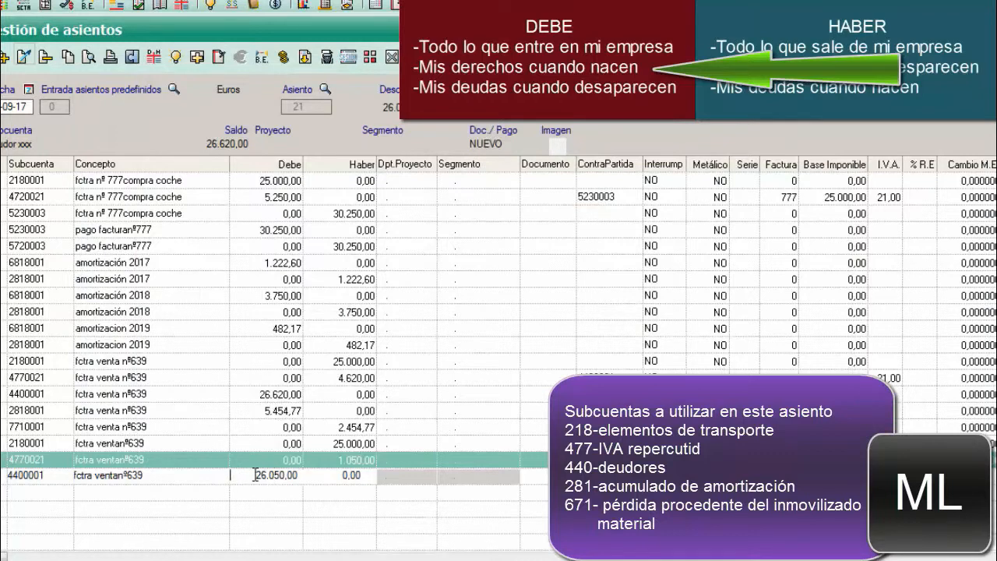
Set the Debe amount of the 4400001 line to 6050, record the line and dismiss the Windows colour scheme warning.
{"action": "left_click_drag", "start_coordinate": [256, 474], "coordinate": [328, 472]}
{"action": "key", "text": "Delete"}
{"action": "type", "text": "6050"}
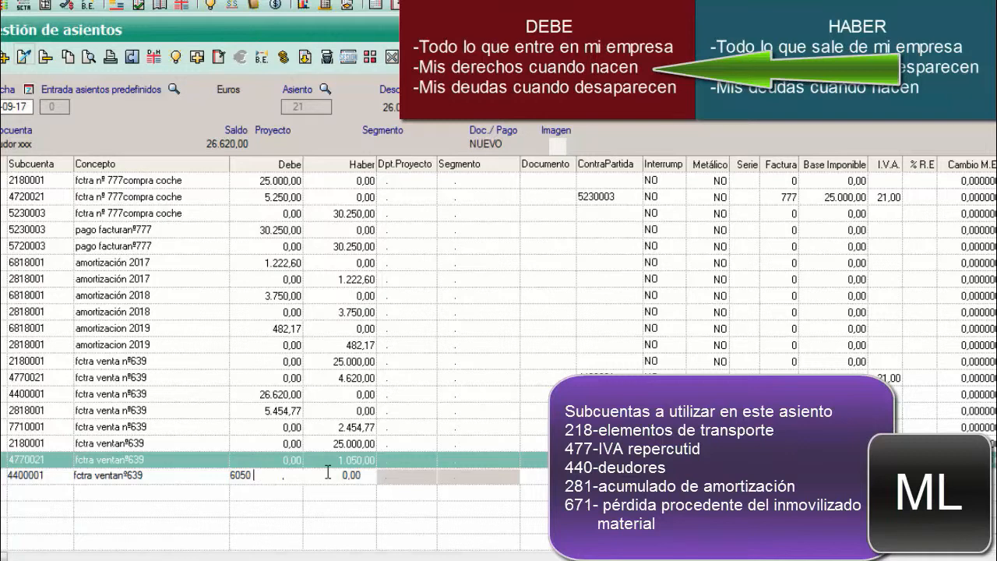
{"action": "key", "text": "Tab"}
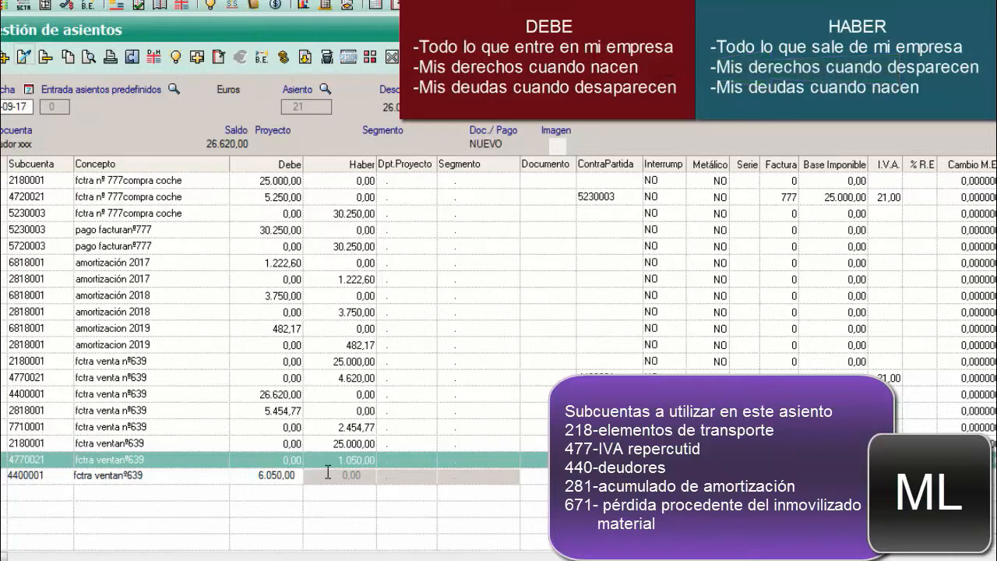
{"action": "key", "text": "Return"}
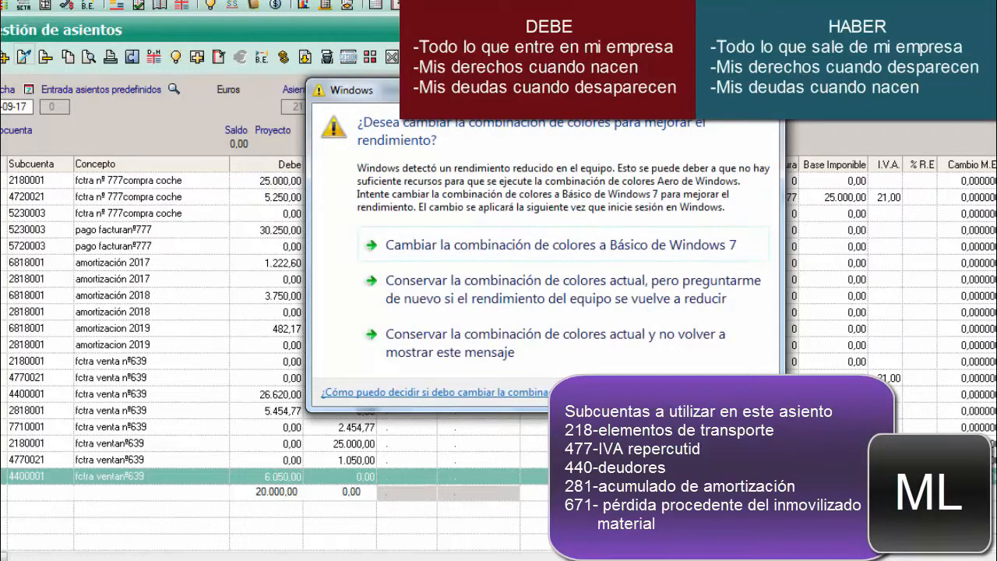
{"action": "left_click", "coordinate": [764, 85]}
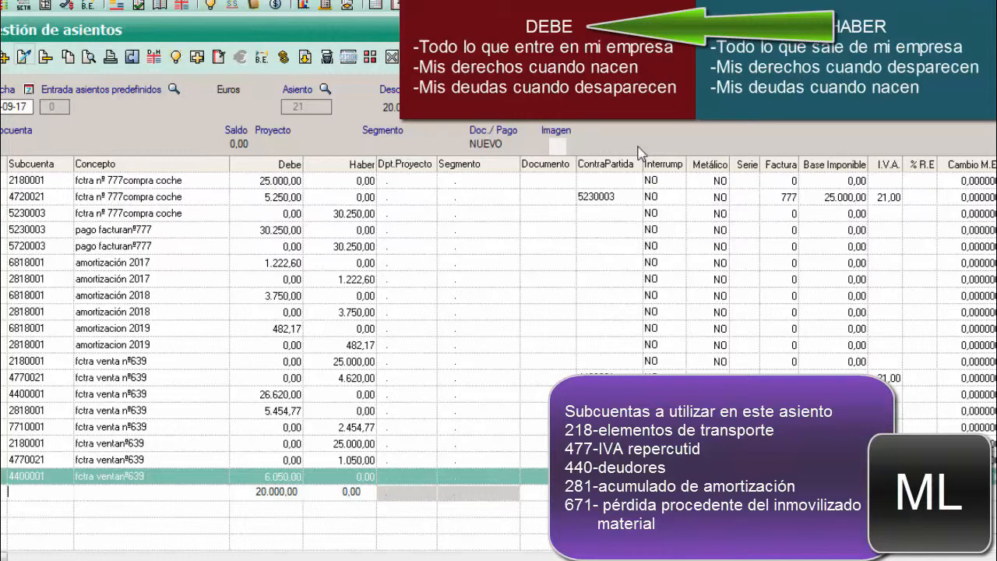
Search for subaccount 2818, assign 2818001, acumulado amortización coche, to the new line and enter the concept "fctra ventanº639".
{"action": "type", "text": "2818"}
{"action": "key", "text": "Return"}
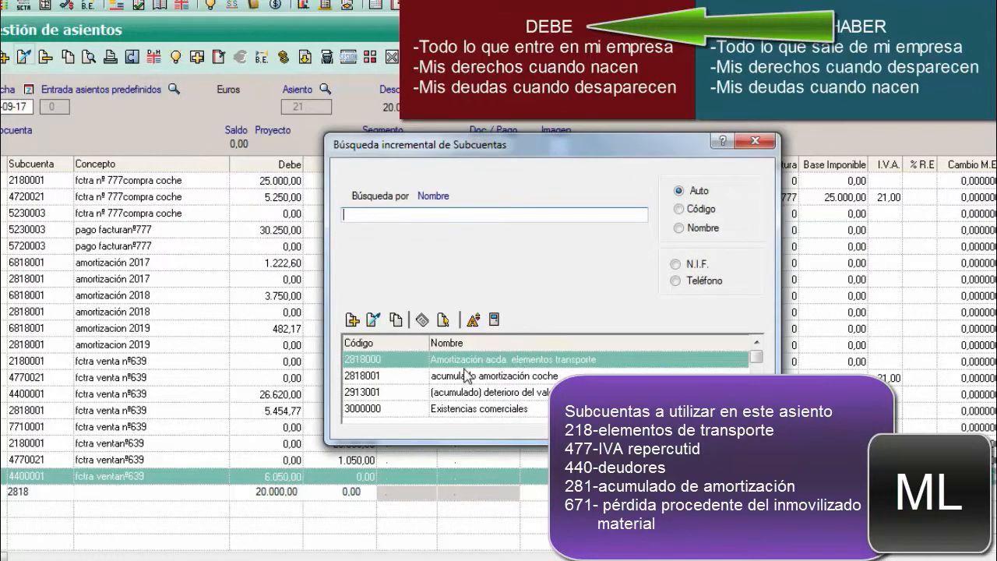
{"action": "left_click", "coordinate": [372, 375]}
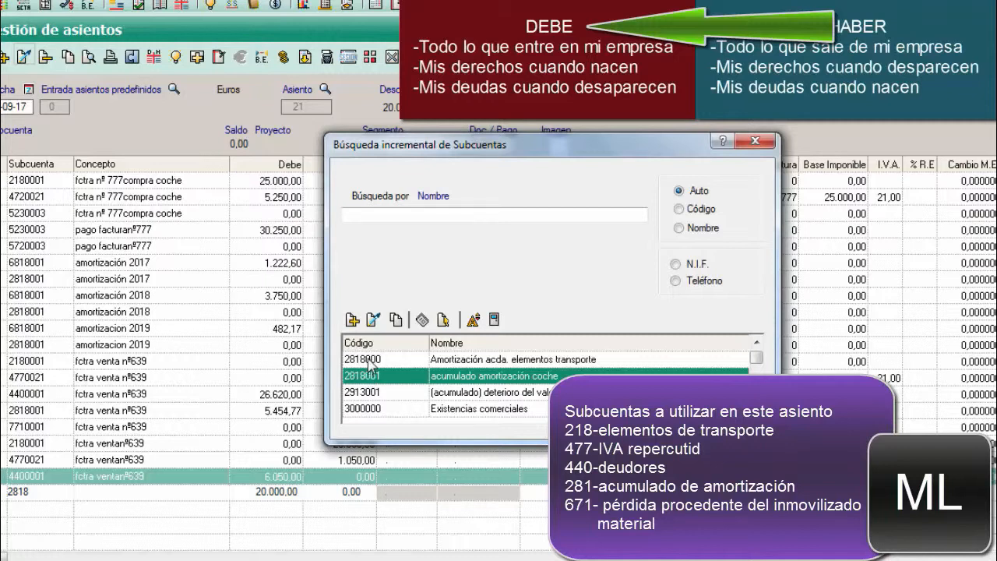
{"action": "double_click", "coordinate": [461, 377]}
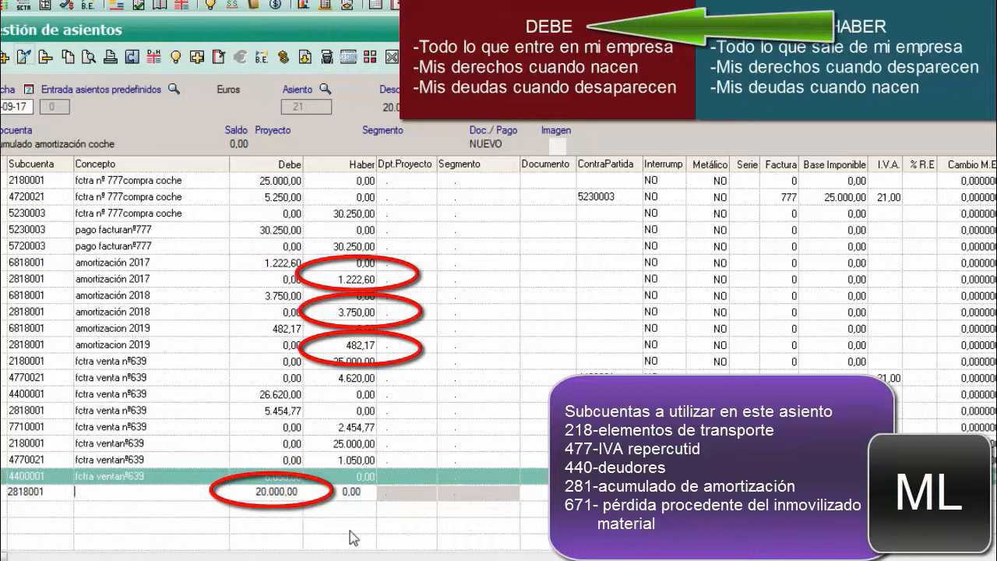
{"action": "key", "text": "Return"}
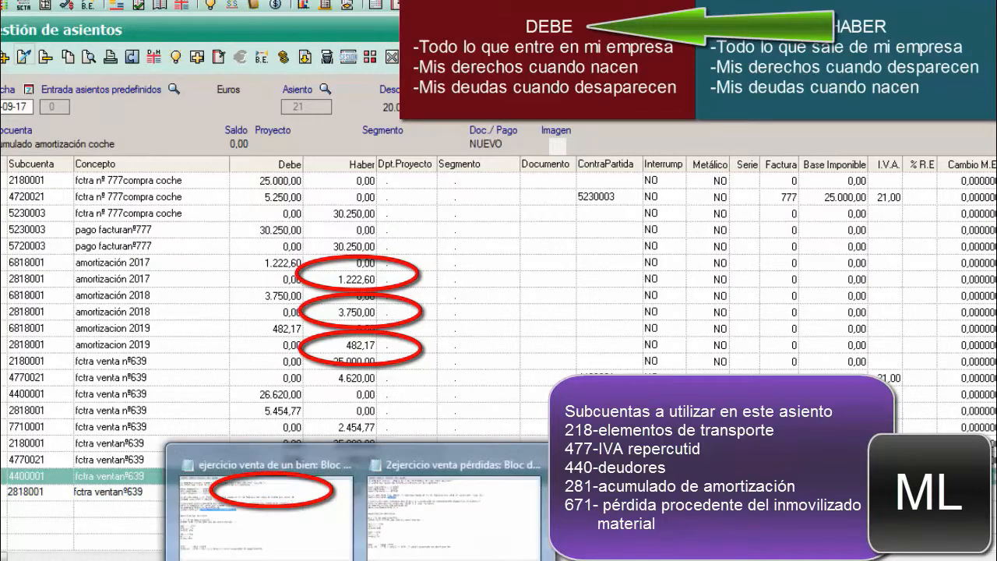
Check the total accumulated depreciation in the loss exercise note and set the Debe amount of the 2818001 line to 5.454,77.
{"action": "left_click", "coordinate": [417, 530]}
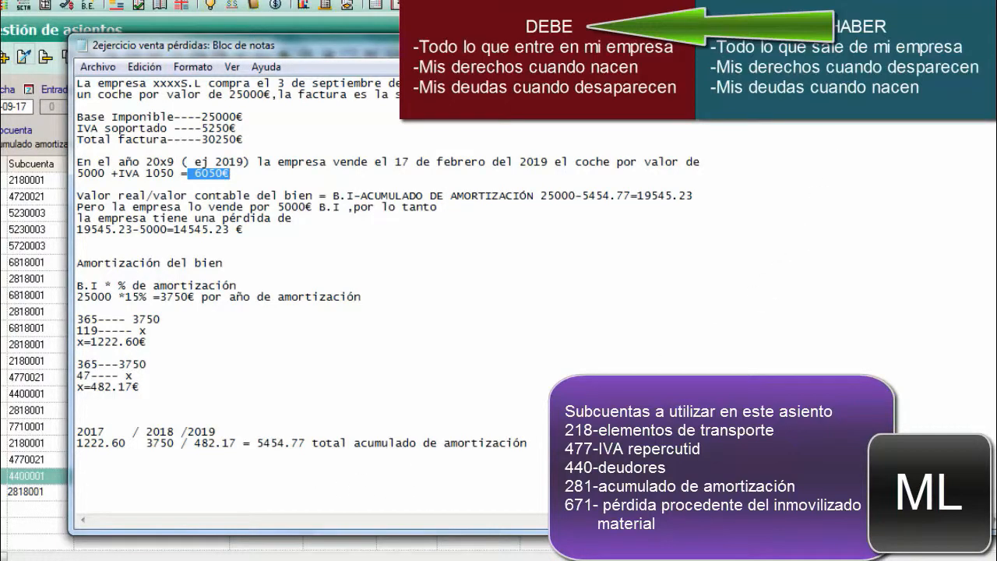
{"action": "left_click", "coordinate": [912, 41]}
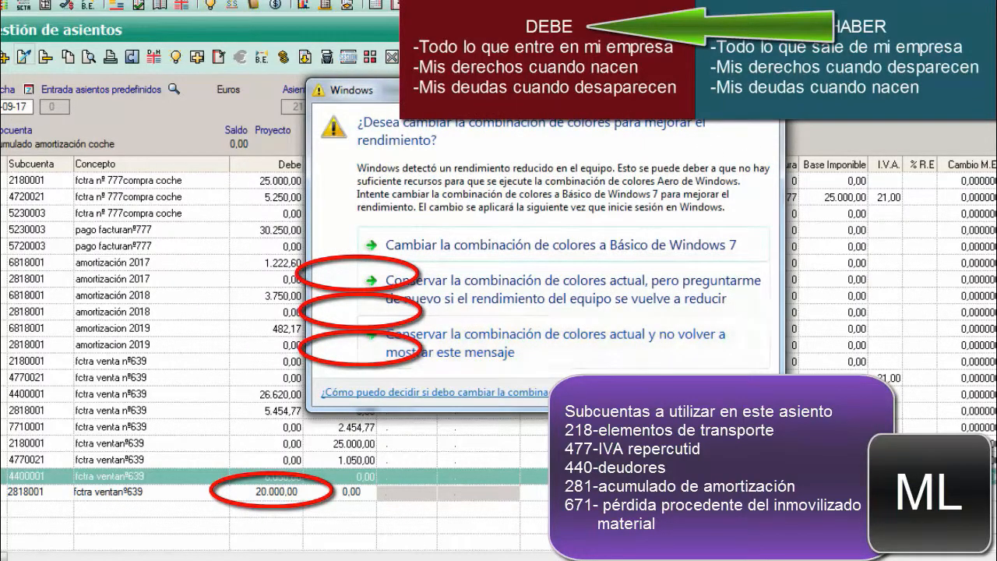
{"action": "left_click", "coordinate": [377, 357]}
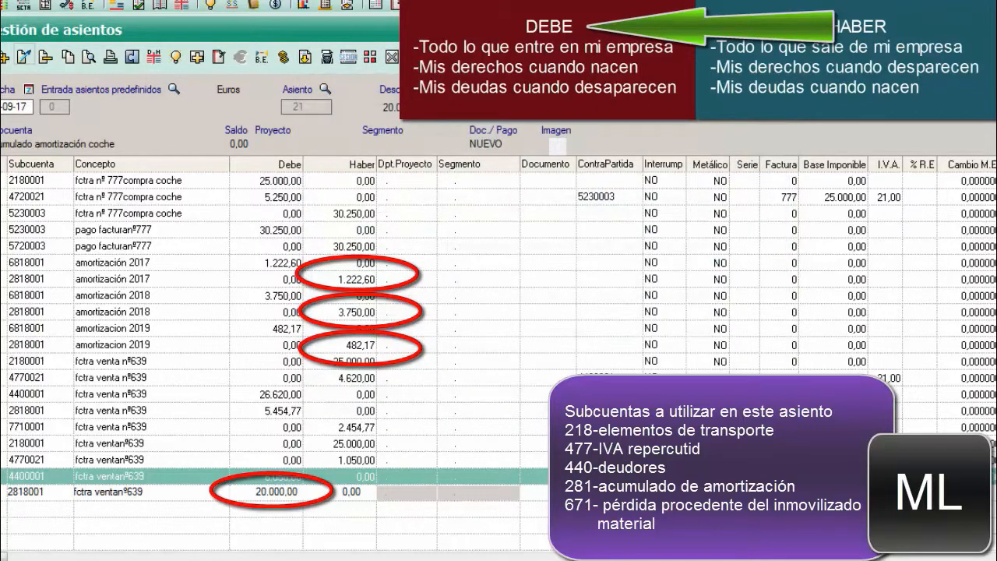
{"action": "type", "text": "5.4"}
{"action": "type", "text": "54,77"}
{"action": "key", "text": "Return"}
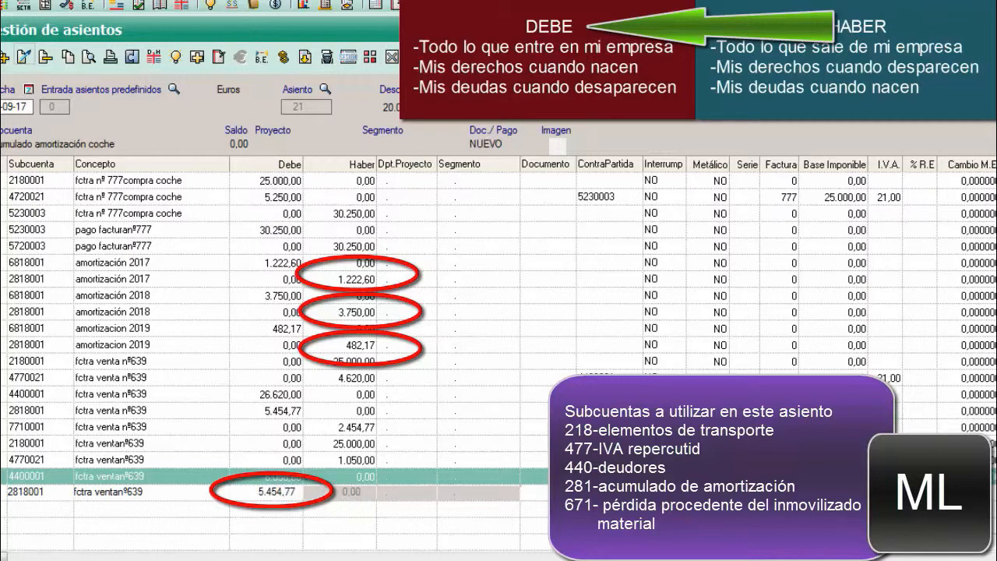